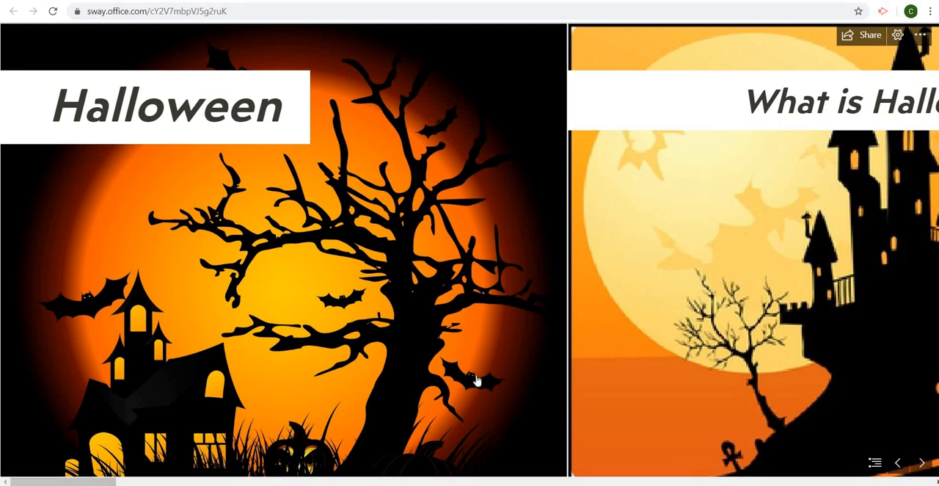
Step: Page through the Halloween Sway from its title to the end to examine its sections, images and layout
click(922, 460)
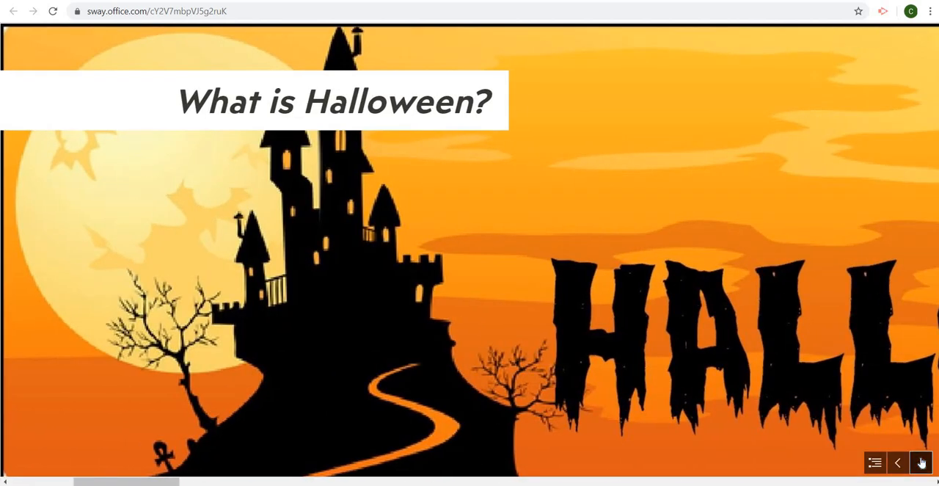
click(922, 462)
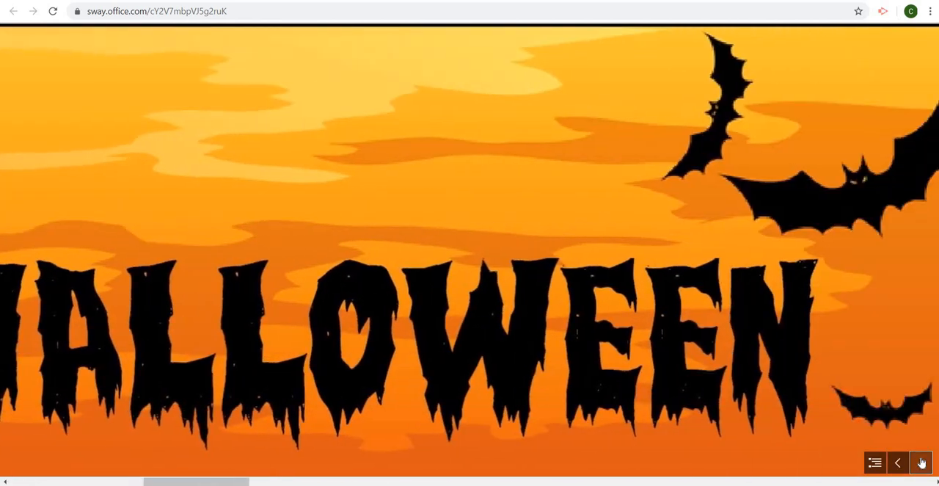
click(922, 463)
click(922, 462)
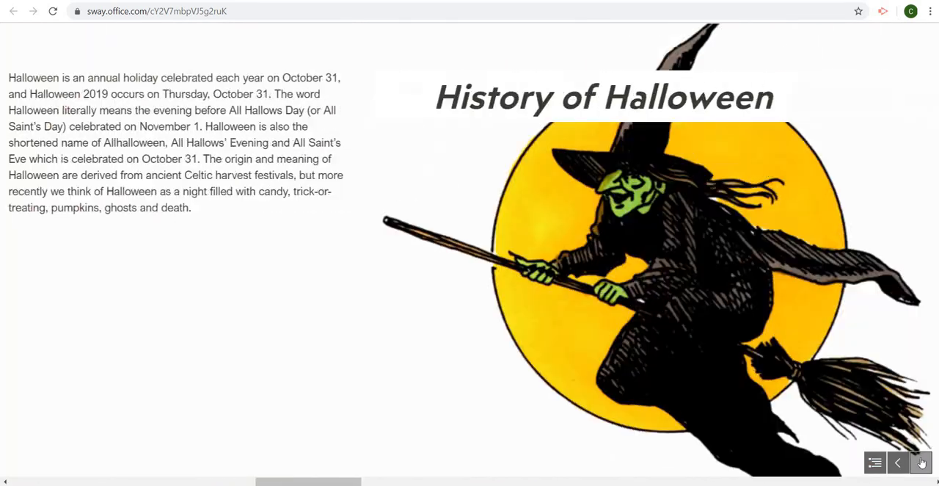
click(922, 462)
click(922, 462)
click(923, 463)
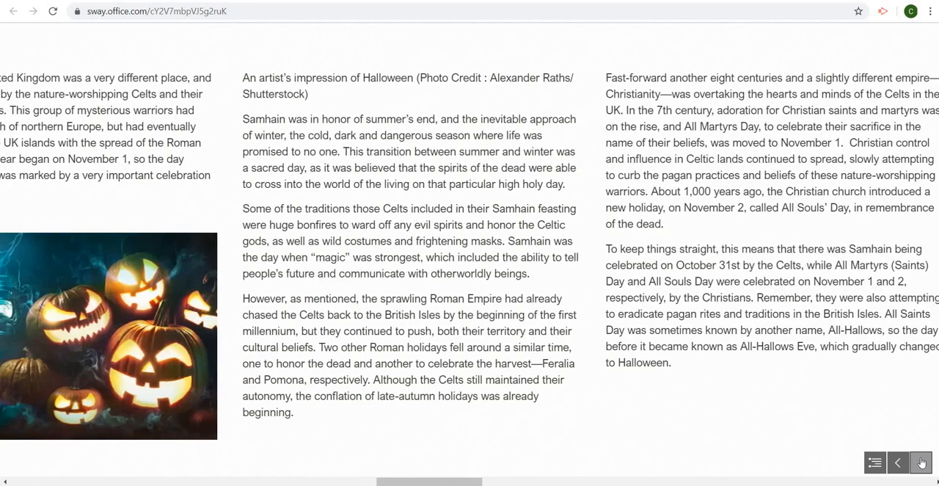
click(922, 462)
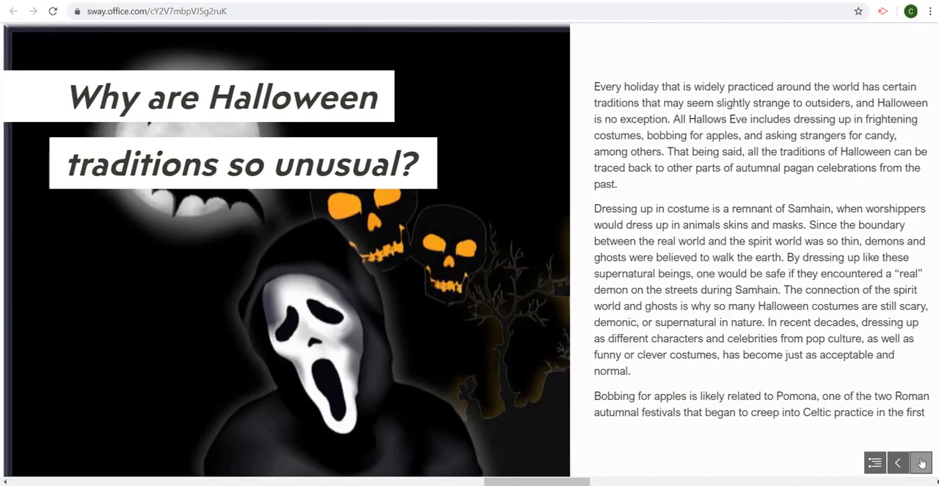
click(922, 462)
click(922, 462)
click(922, 462)
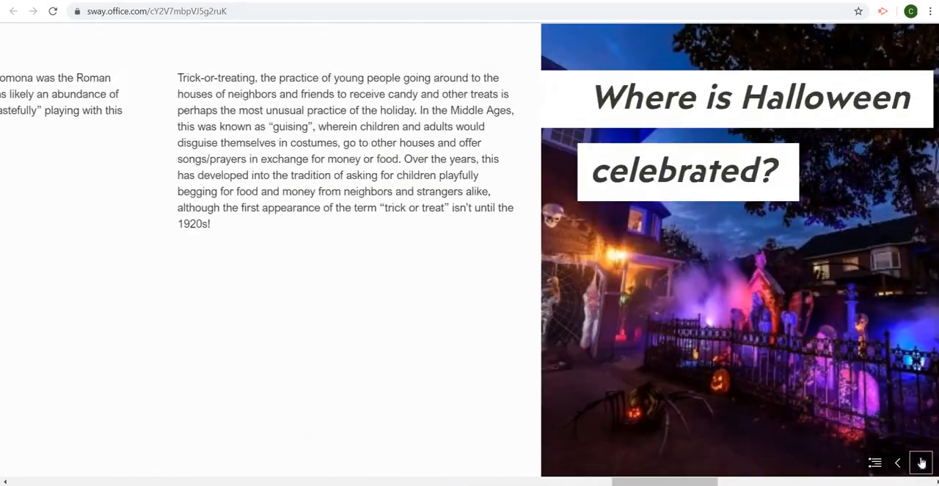
click(922, 462)
click(922, 462)
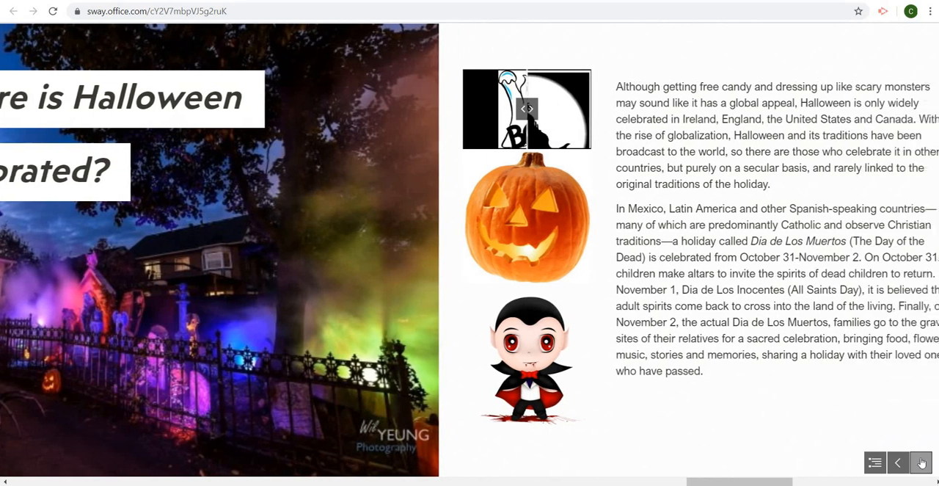
click(922, 462)
click(922, 462)
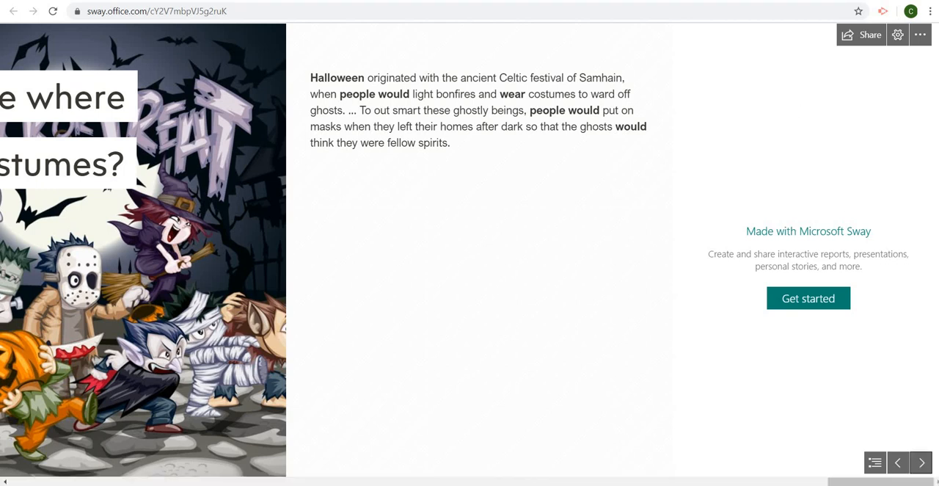
Step: Switch to Hwb, open Office 365, create a new blank Sway, and check its empty design before returning to the storyline
key(ctrl+Tab)
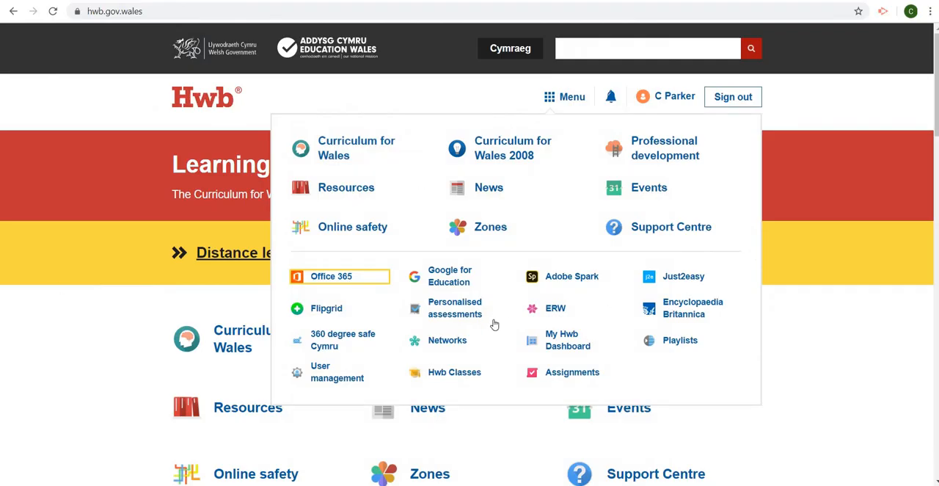
click(341, 281)
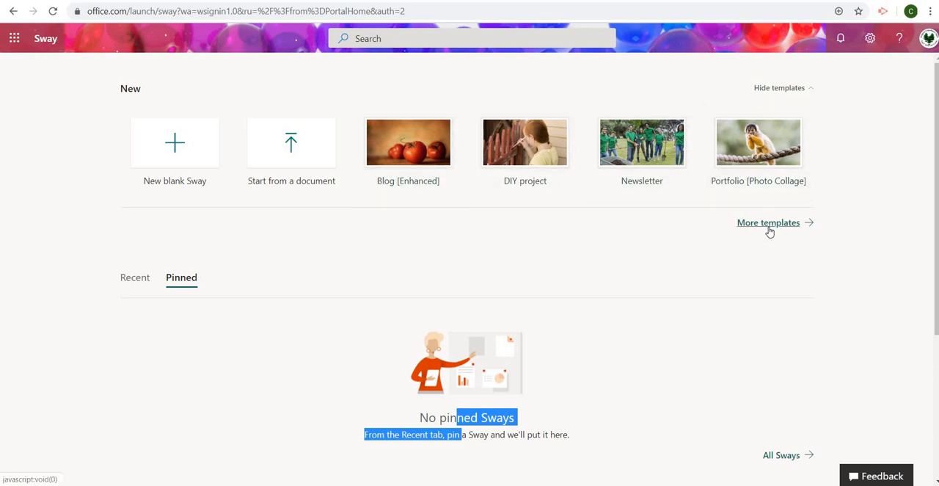
click(176, 160)
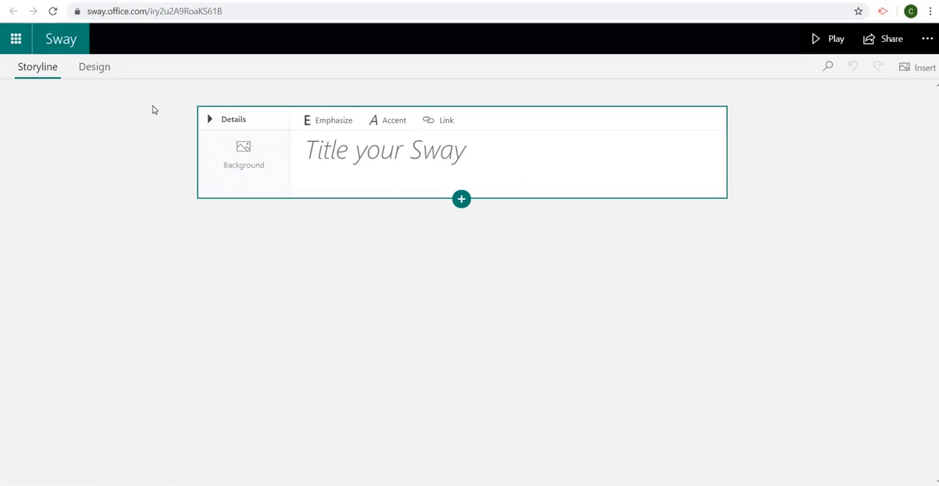
click(93, 76)
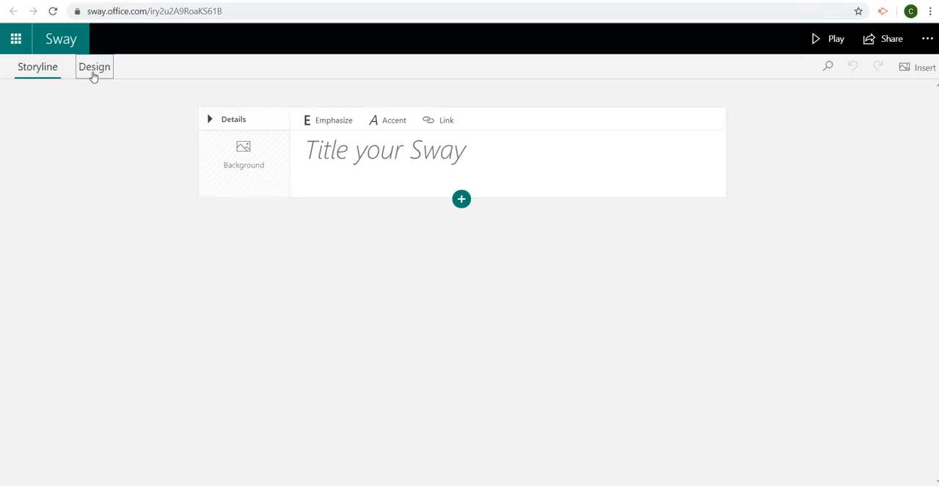
click(53, 71)
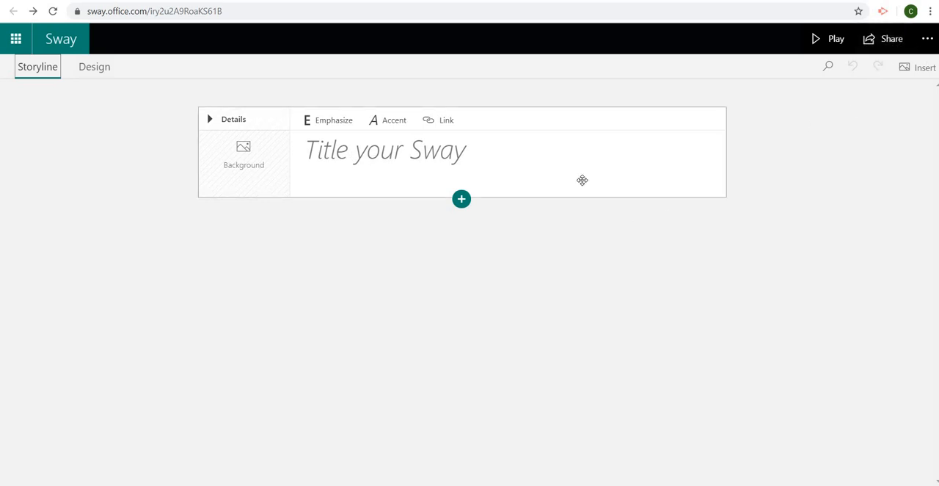
Step: Title the Sway "Example Sway"
click(324, 155)
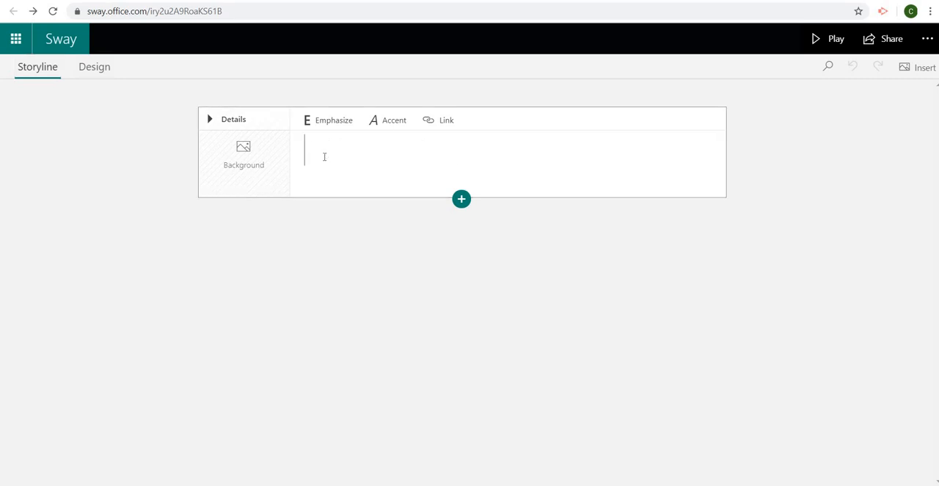
key(Caps_Lock)
text(E)
key(Caps_Lock)
text(x)
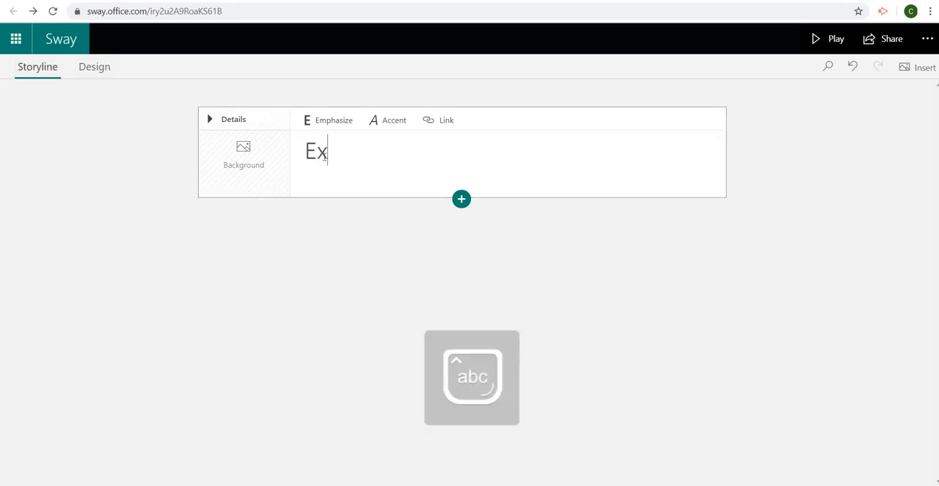
text(ample)
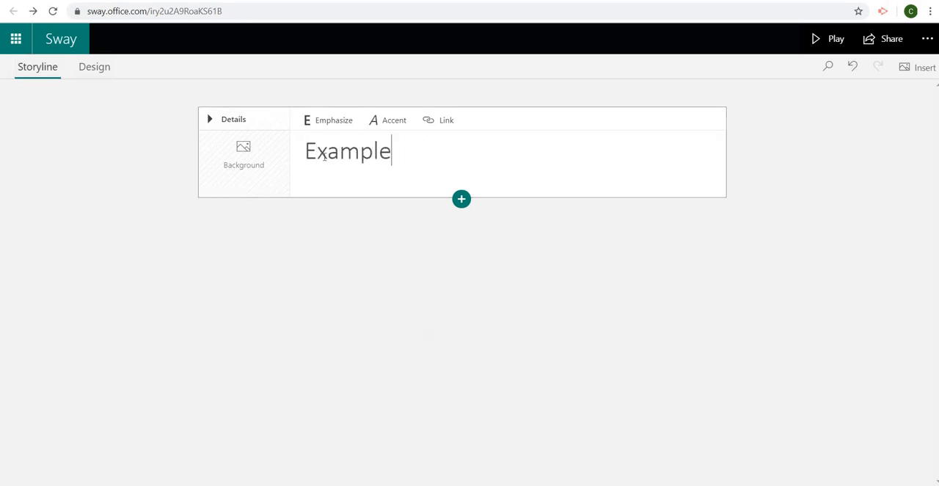
key(Caps_Lock)
text(S)
key(Caps_Lock)
text(way)
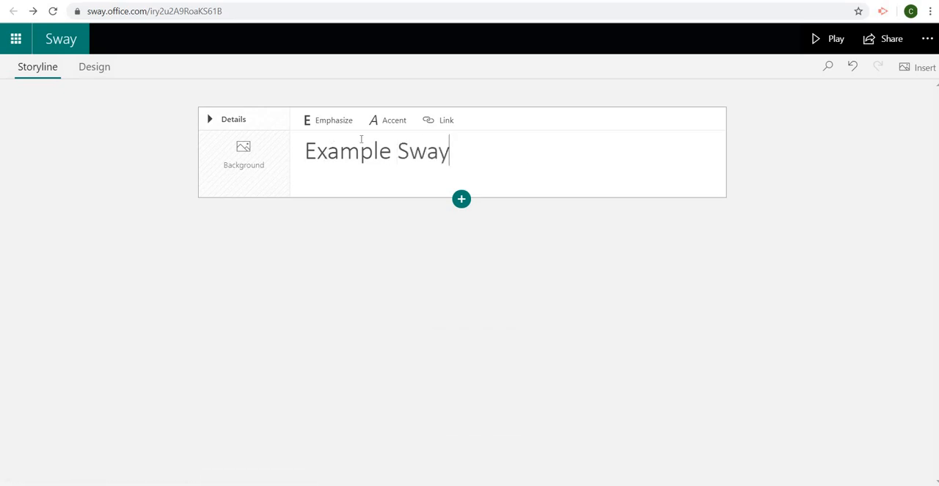
Step: Emphasize the whole title text, trying the accent style on it as well and removing that again
drag(467, 154, 304, 153)
click(333, 124)
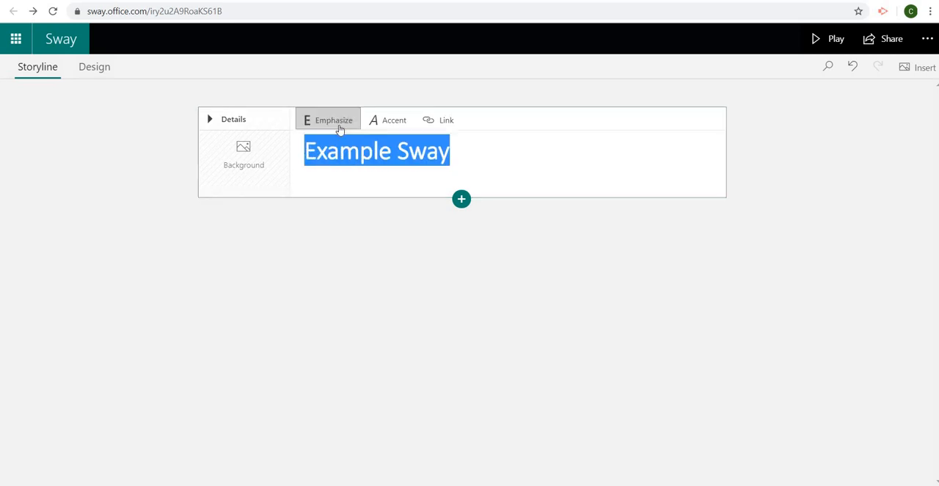
click(392, 129)
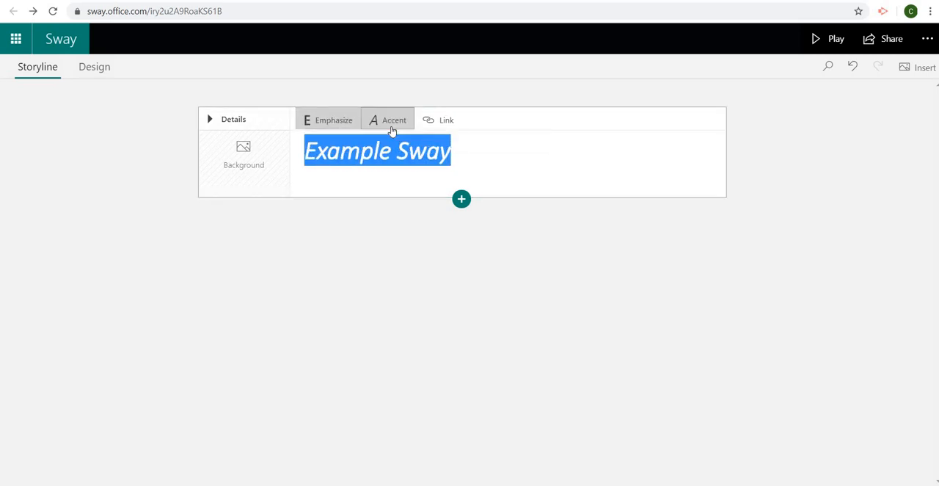
click(390, 130)
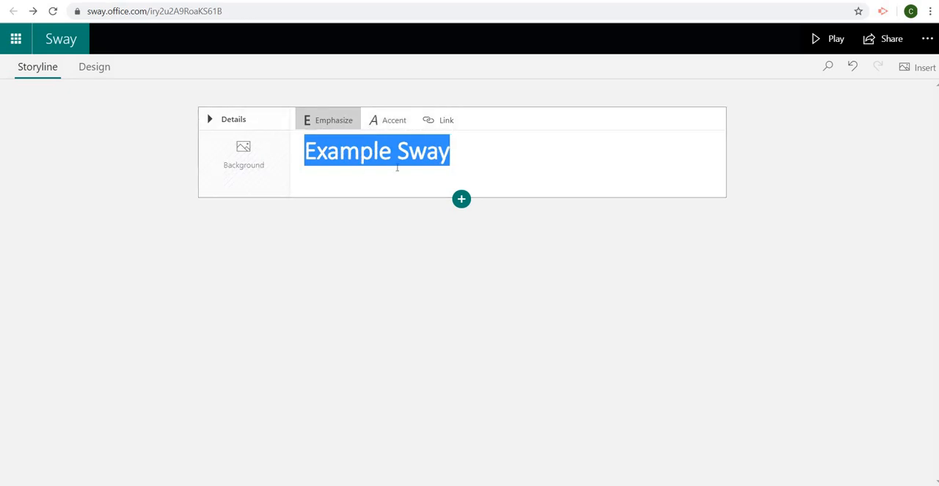
Step: Set the rainbow paint splash on black from the suggested Backgrounds images as the title card's background, and preview the design
click(232, 182)
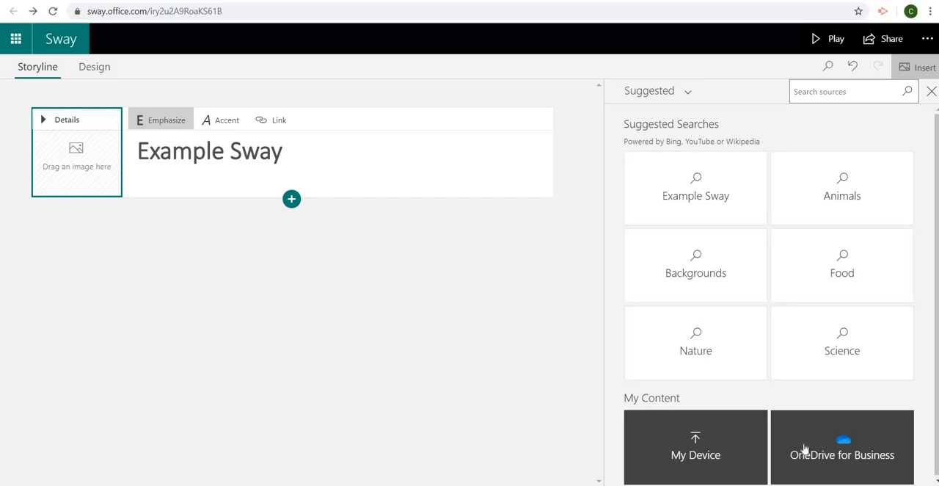
click(746, 246)
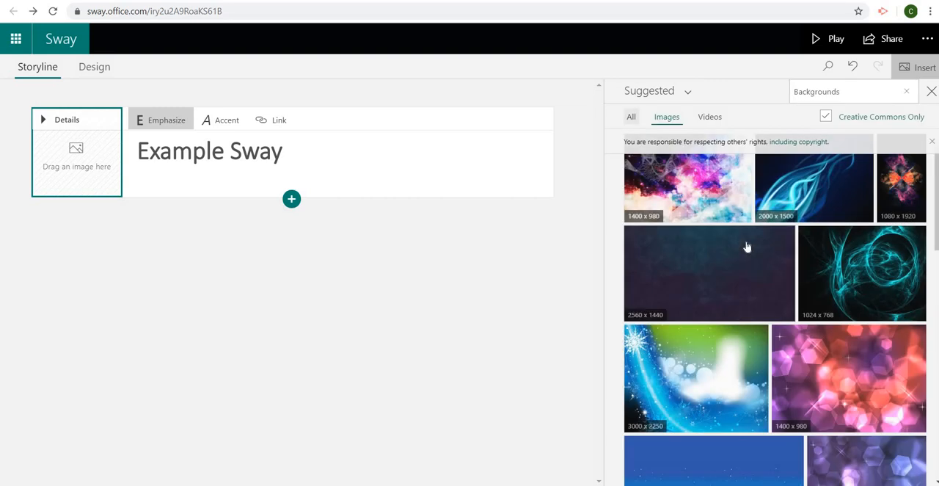
scroll(937, 227, down, 7)
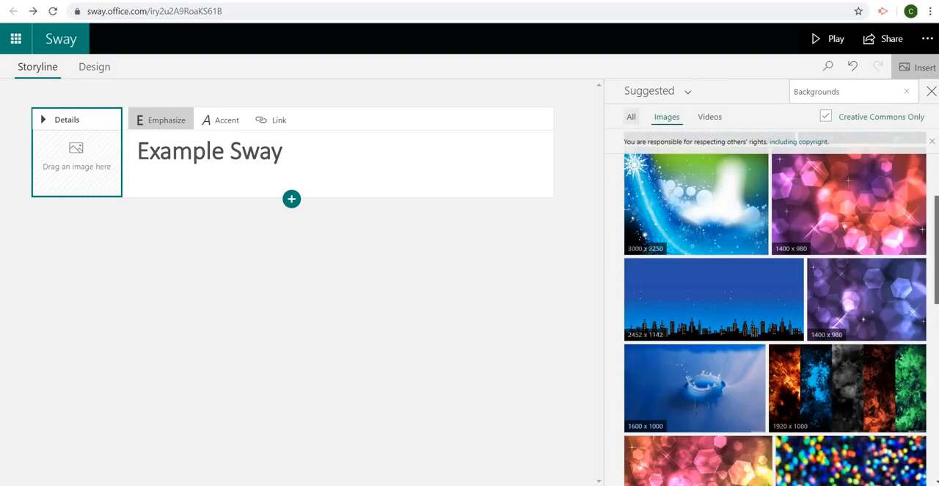
scroll(774, 308, down, 8)
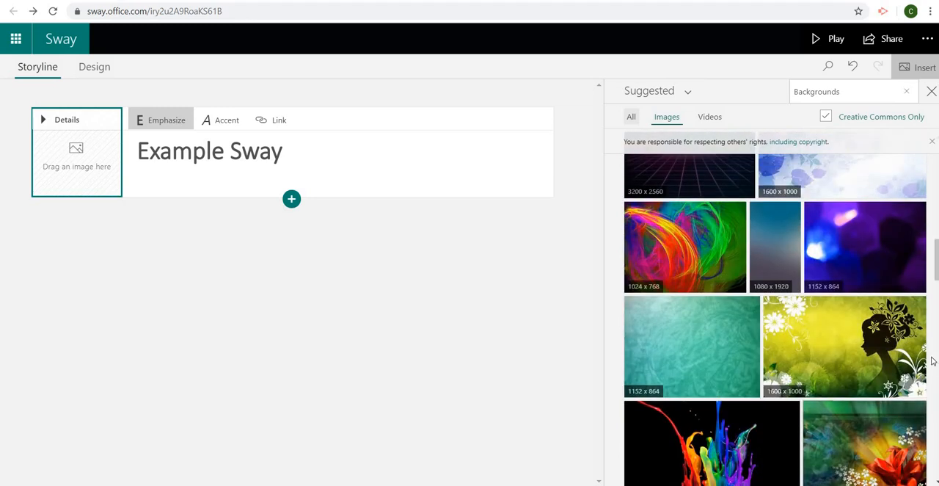
mouse_move(937, 265)
mouse_down()
mouse_move(937, 298)
mouse_move(937, 286)
mouse_up()
mouse_move(739, 270)
mouse_down()
mouse_move(207, 154)
mouse_move(124, 153)
mouse_up()
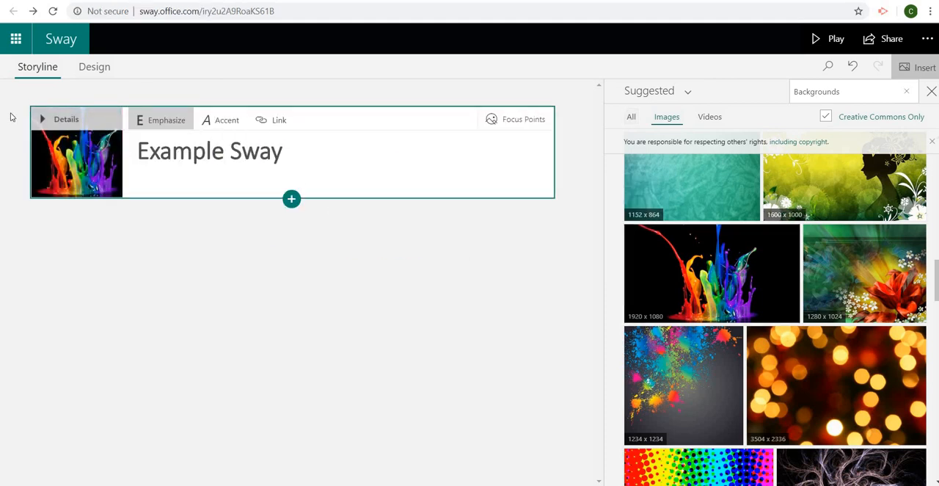
click(95, 78)
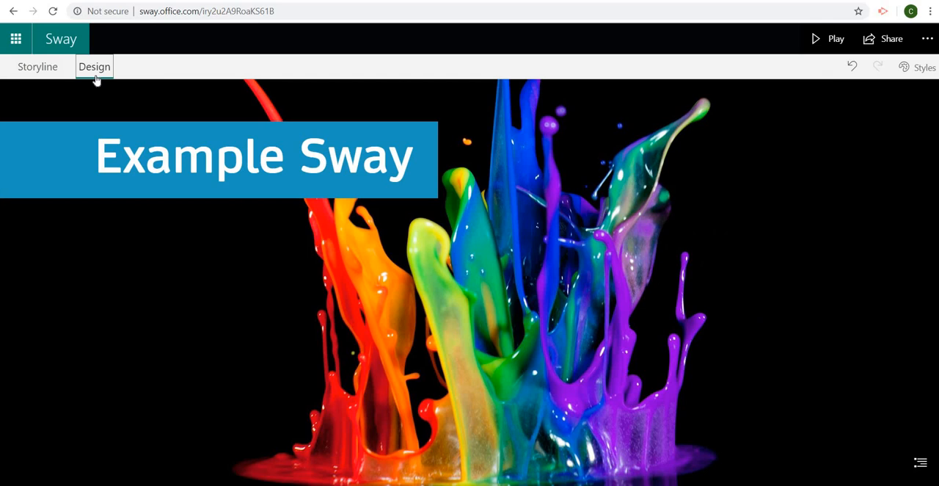
click(32, 74)
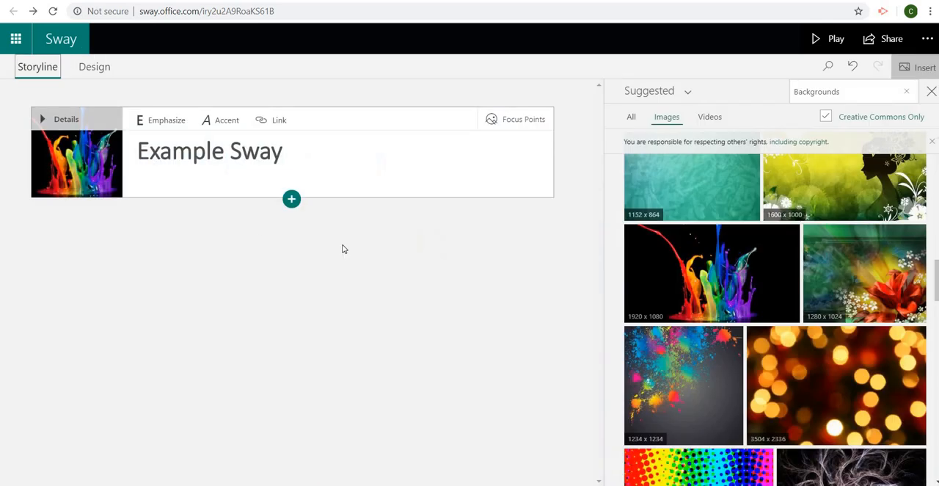
Step: Review the group and media content types, and insert a text card below the title reading "Adding a text card is easy"
click(292, 207)
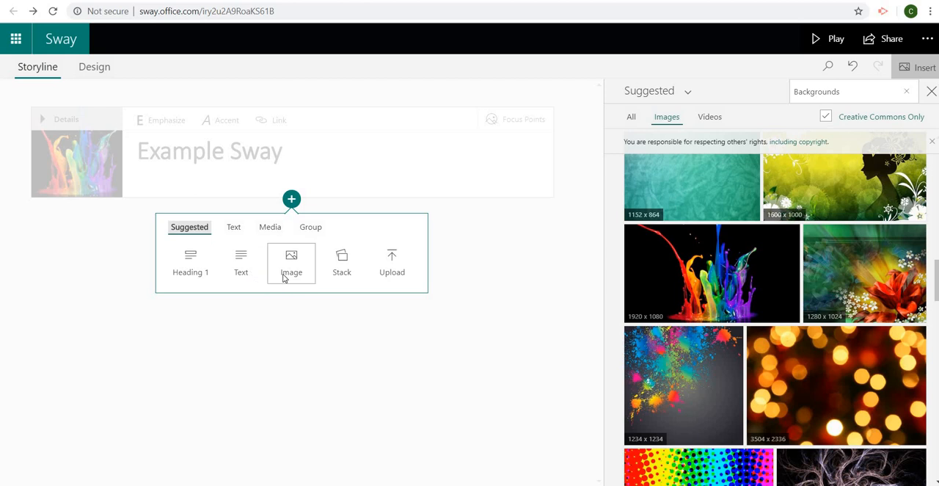
click(308, 229)
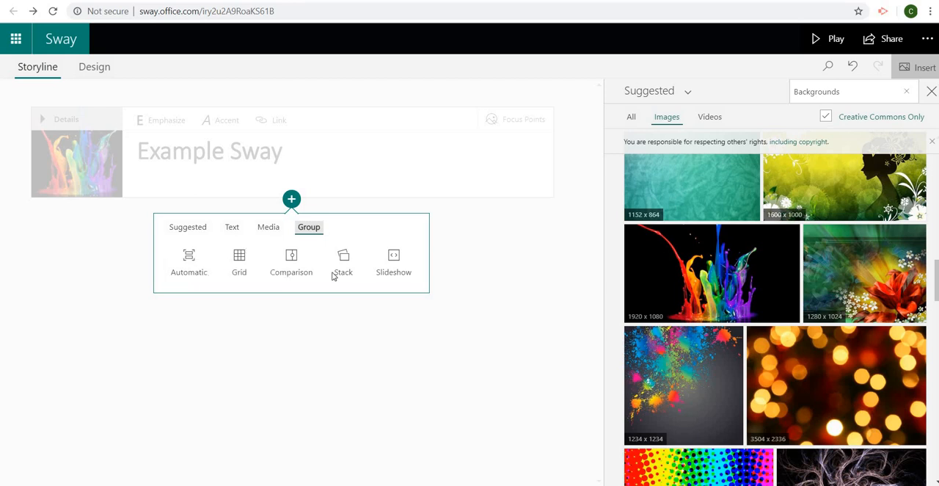
click(269, 228)
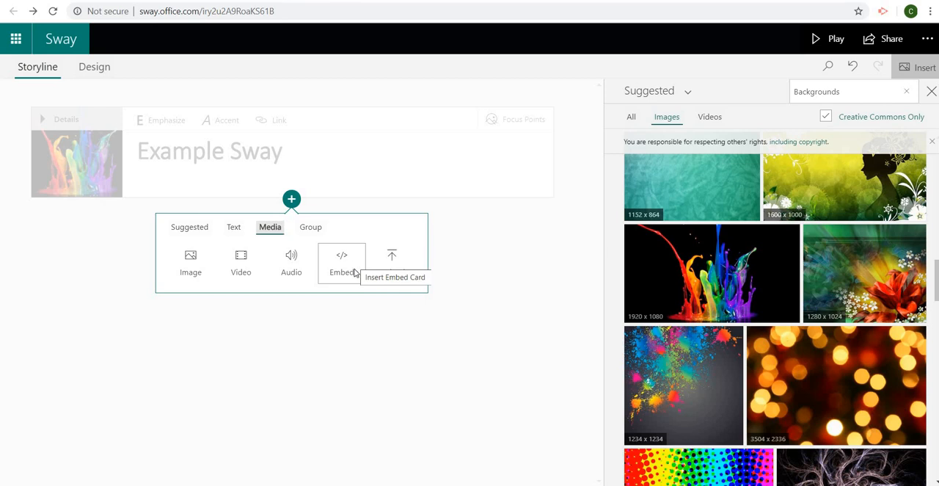
click(231, 228)
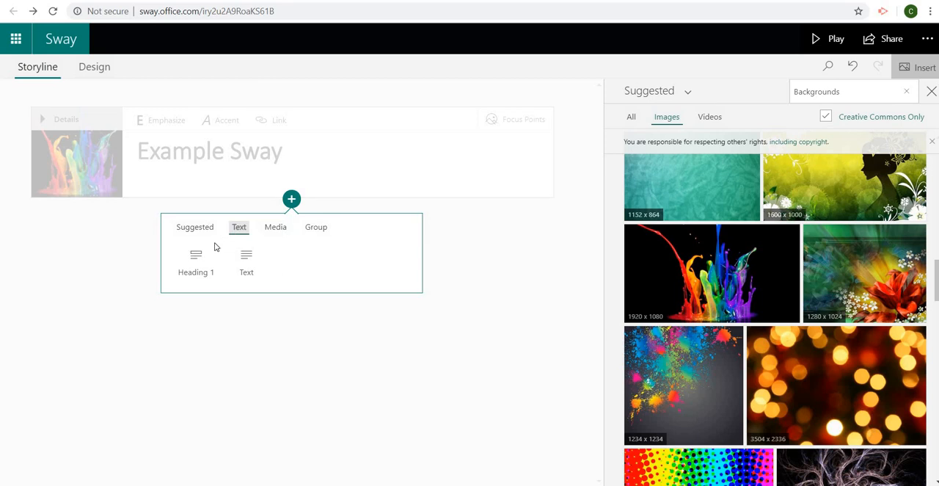
click(257, 273)
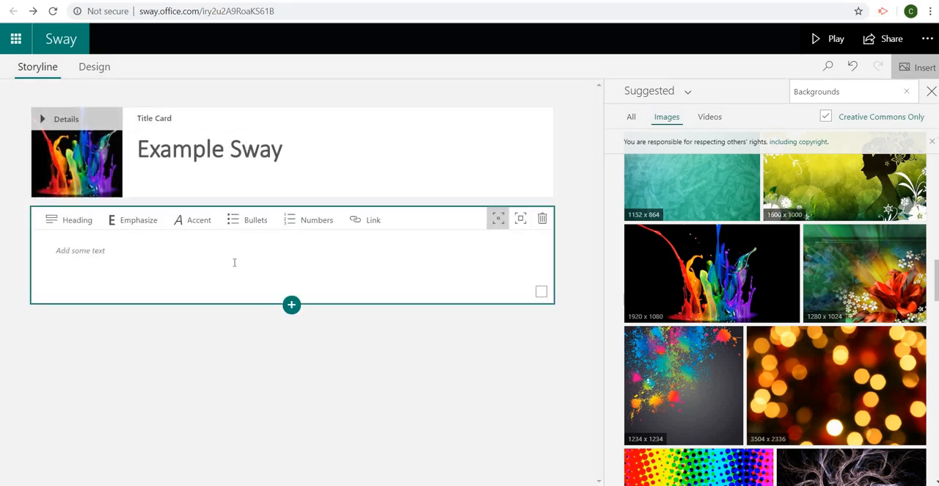
key(Caps_Lock)
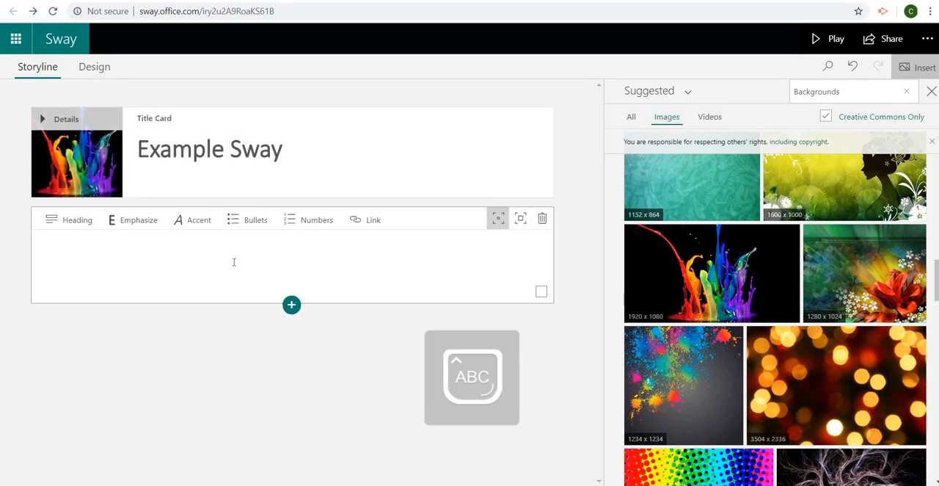
text(A)
key(Caps_Lock)
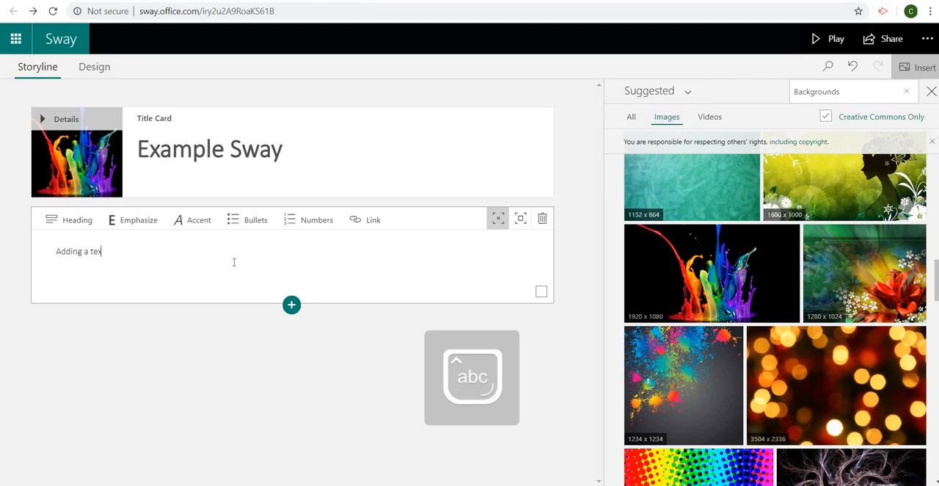
text(dding a text card is easy)
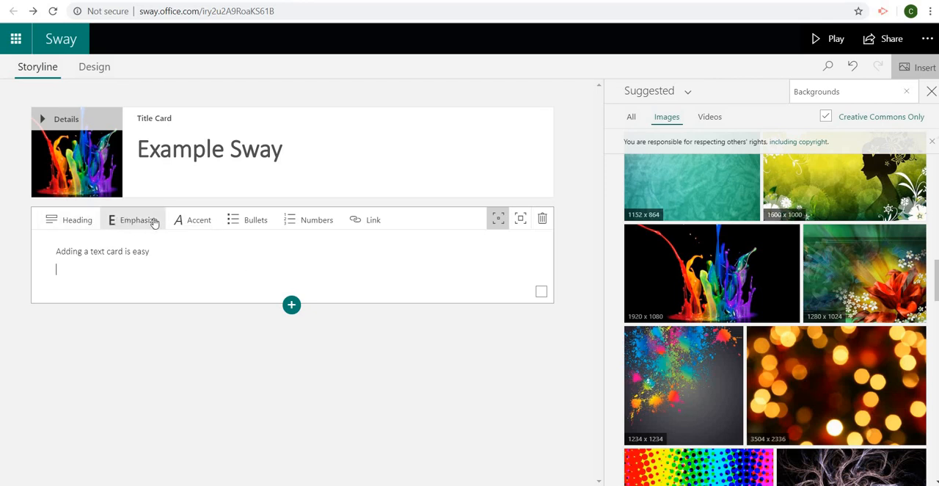
Step: Add a bulleted item "bullet point list" and a numbered item "numbered list" below the sentence in the text card
click(238, 228)
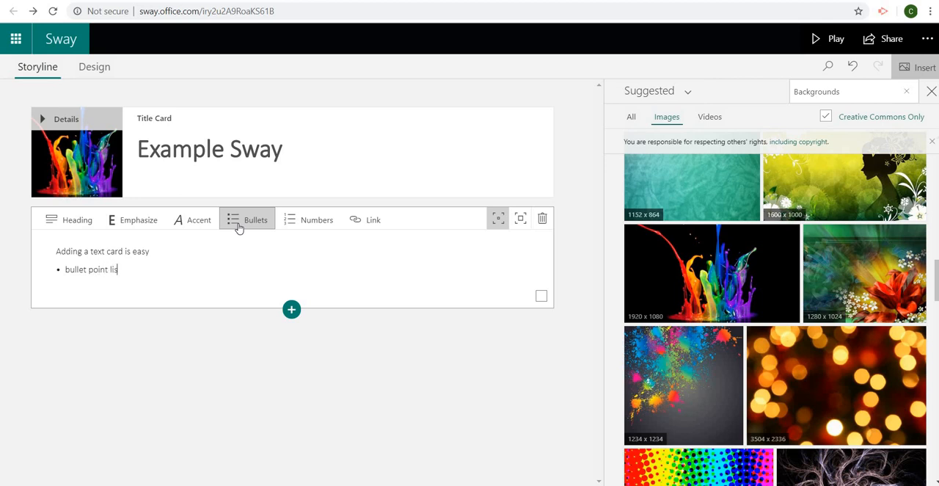
text(bullet point list)
key(Return)
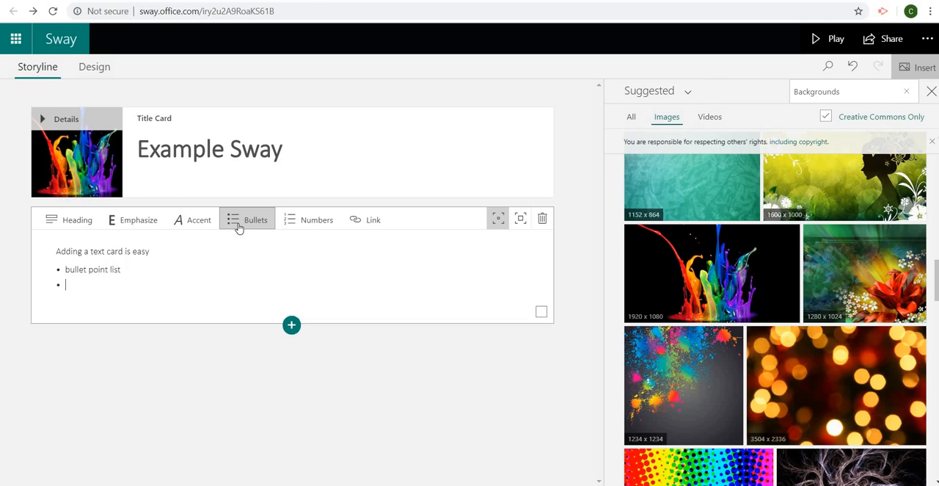
click(314, 219)
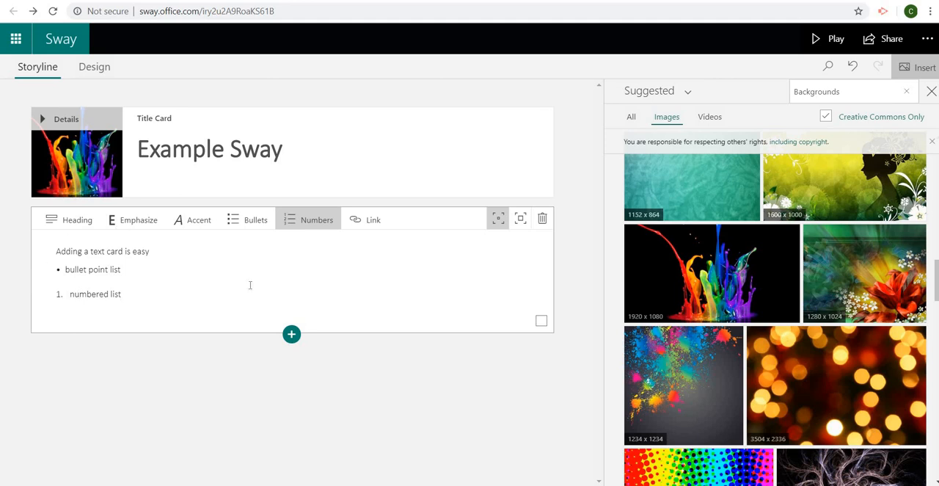
Step: Preview the design, change the Sway's layout style to Horizontal, and page forward and back through it
click(105, 73)
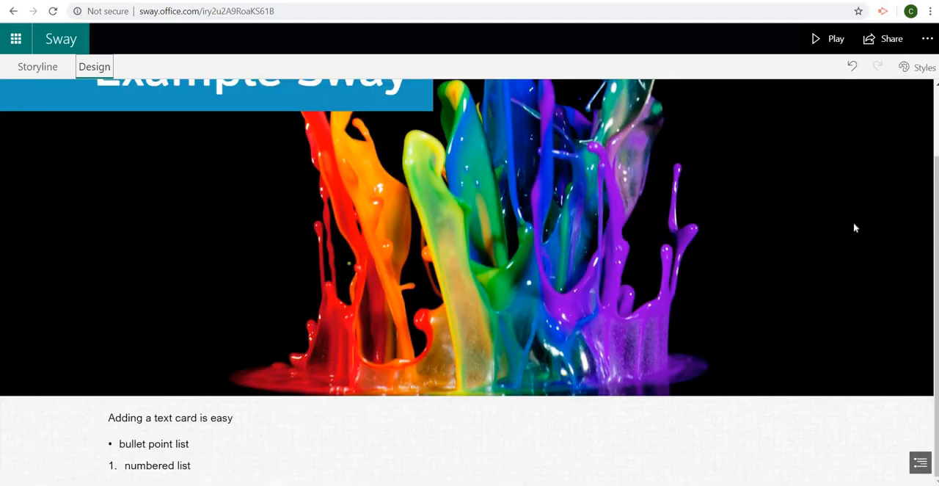
mouse_move(935, 242)
mouse_down()
mouse_move(936, 176)
mouse_move(937, 244)
mouse_up()
drag(935, 163, 936, 246)
click(923, 70)
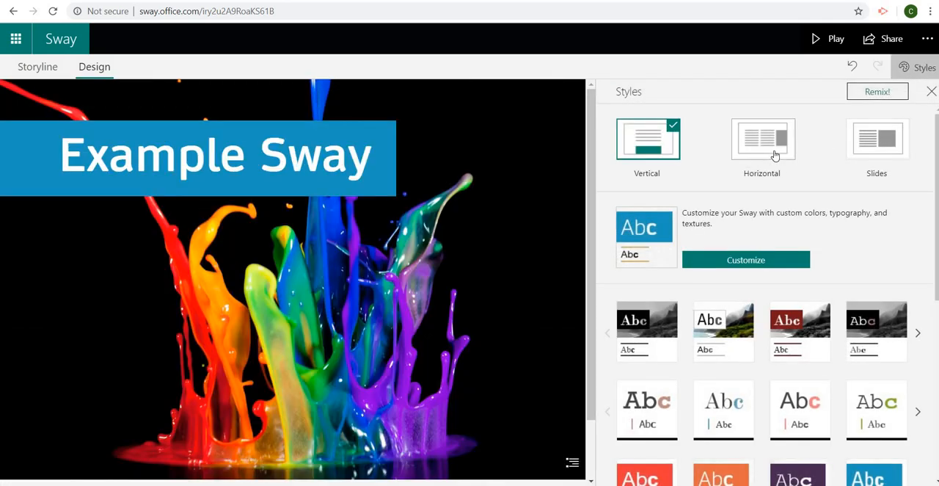
click(774, 139)
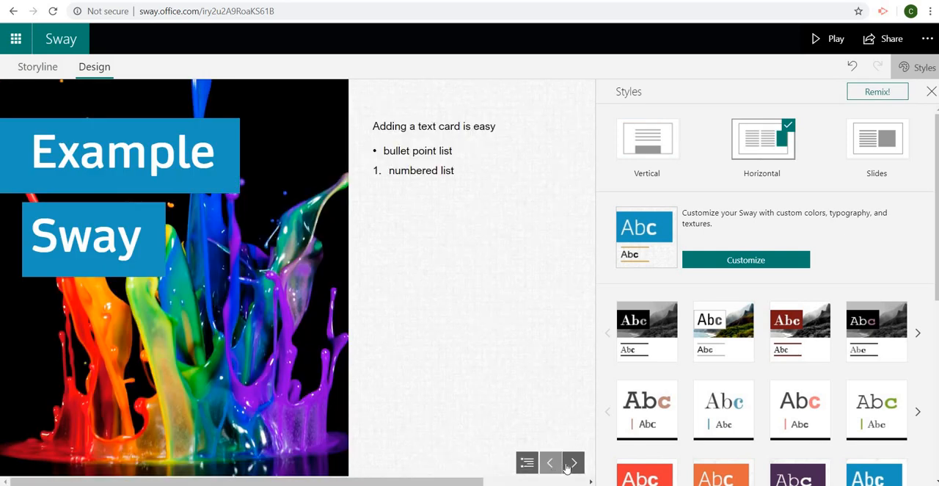
click(573, 462)
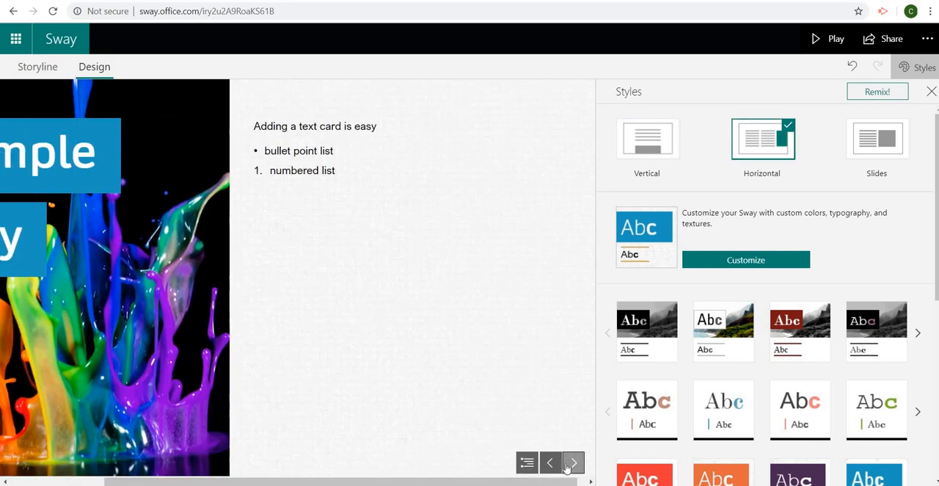
click(550, 463)
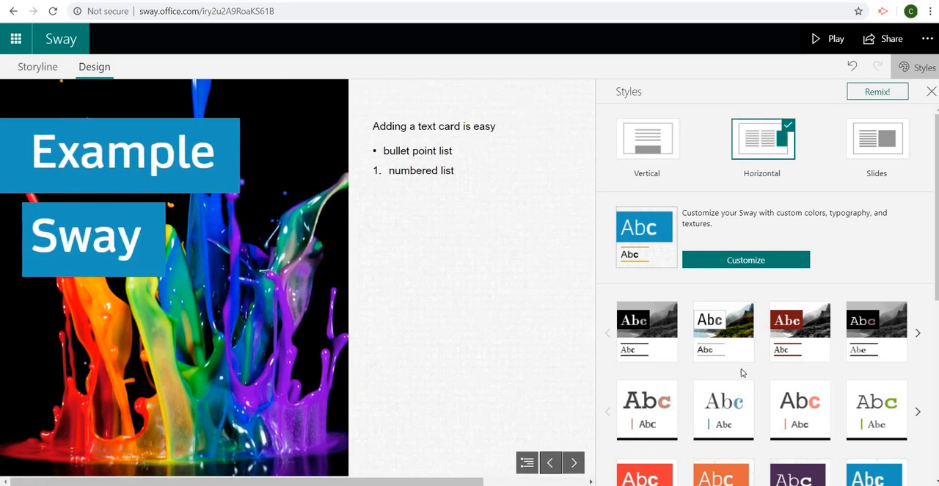
Step: Try the Slides layout, paging to the text card and back, and return to the Horizontal layout
click(897, 147)
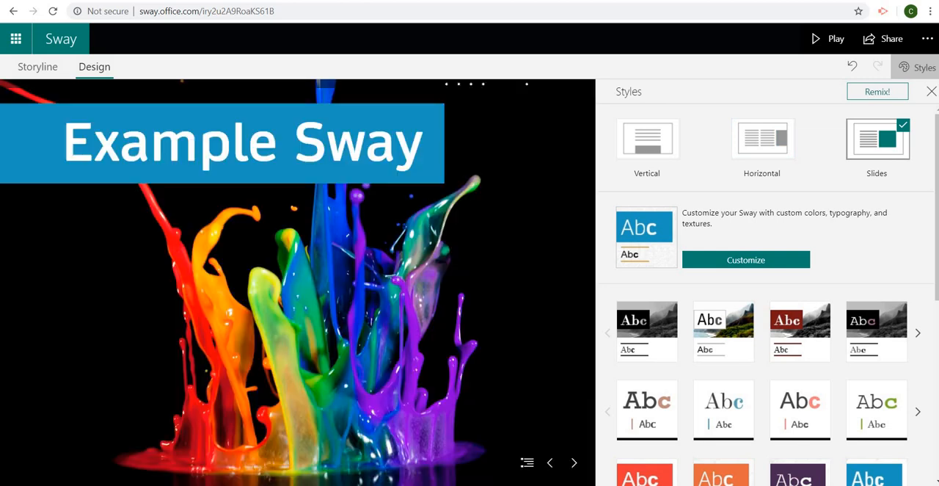
click(574, 462)
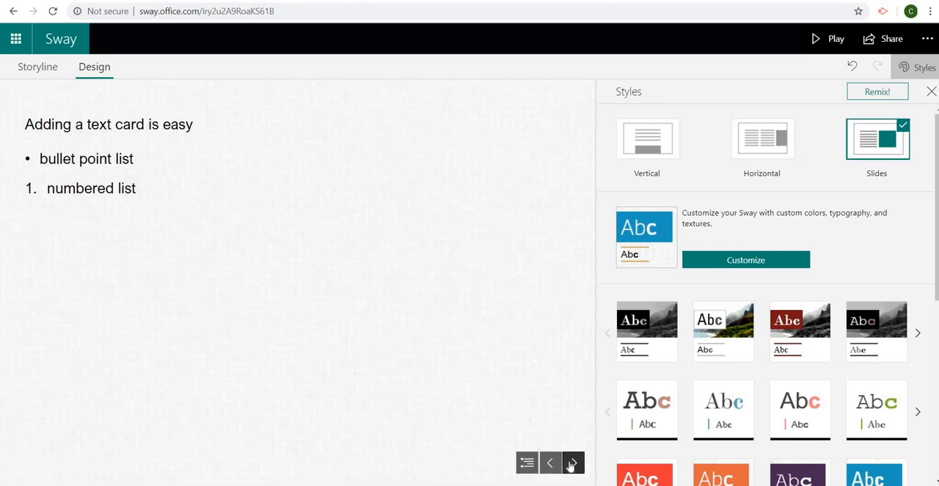
click(548, 463)
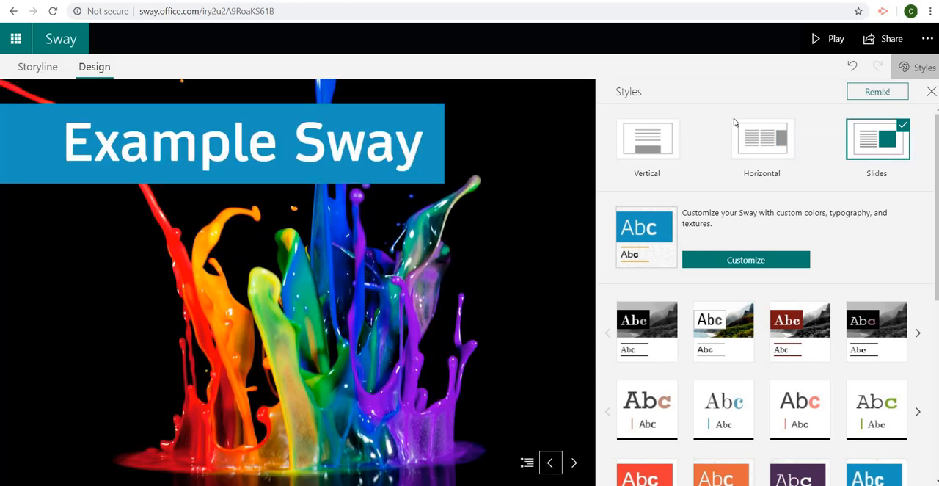
click(761, 148)
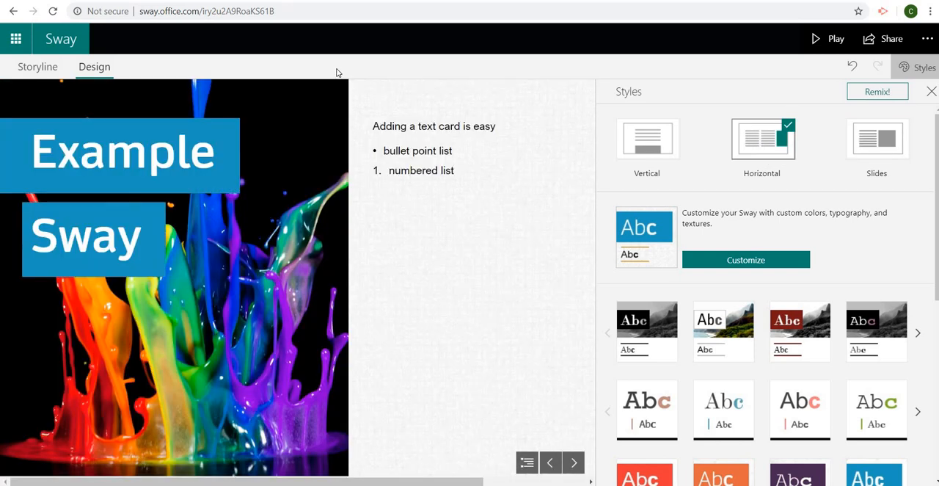
Step: Insert an image card below the text card in the storyline and search the suggested images for "flowers"
click(51, 74)
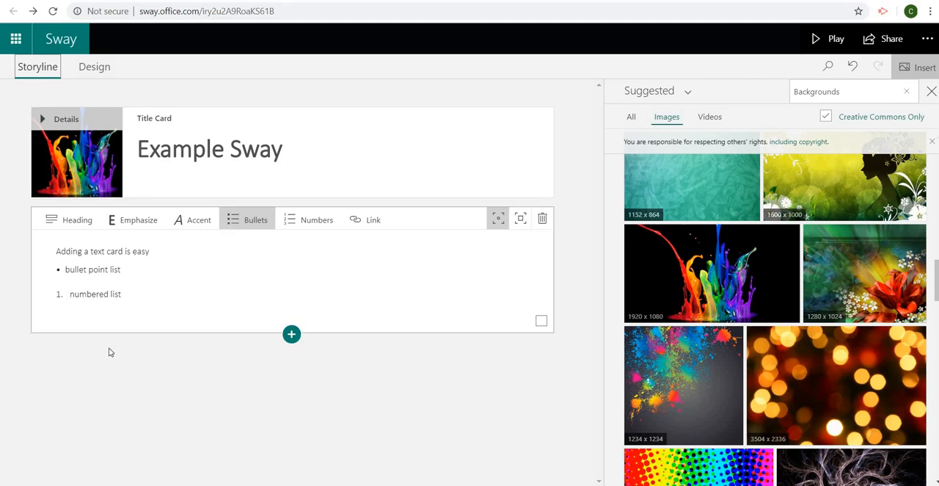
click(291, 337)
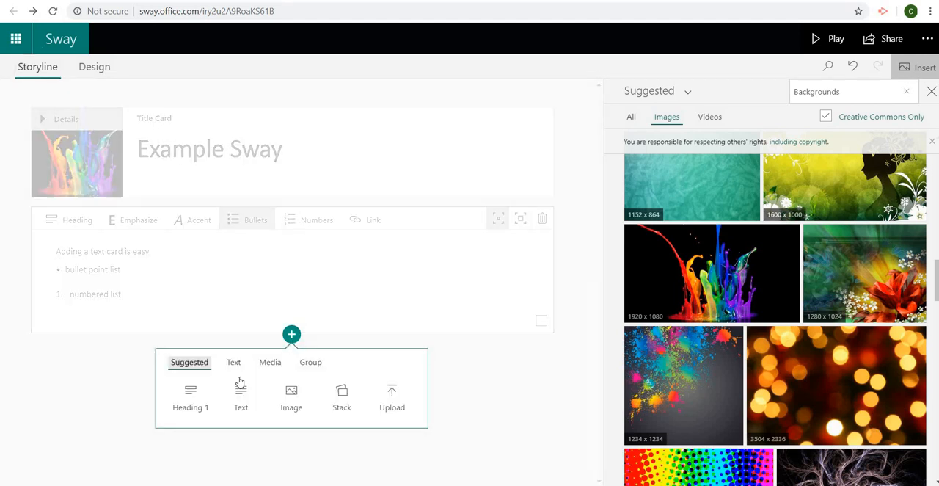
click(291, 400)
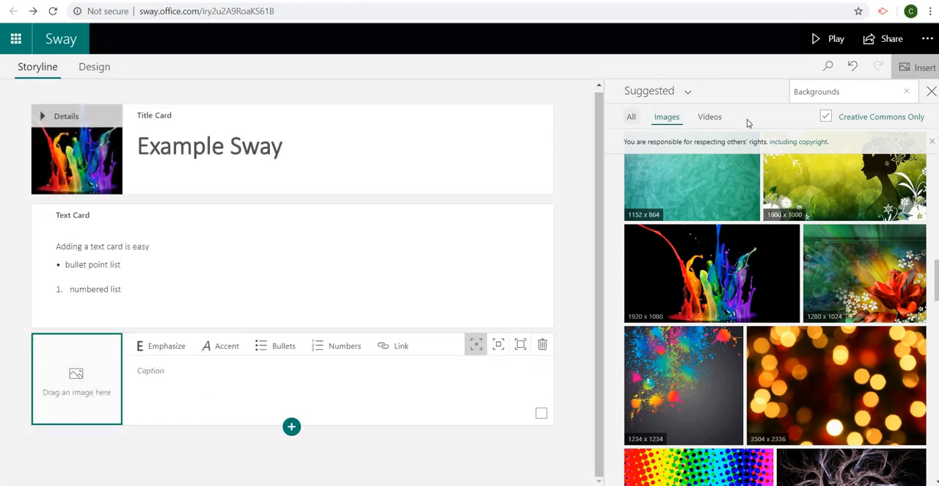
click(839, 91)
drag(839, 92, 789, 98)
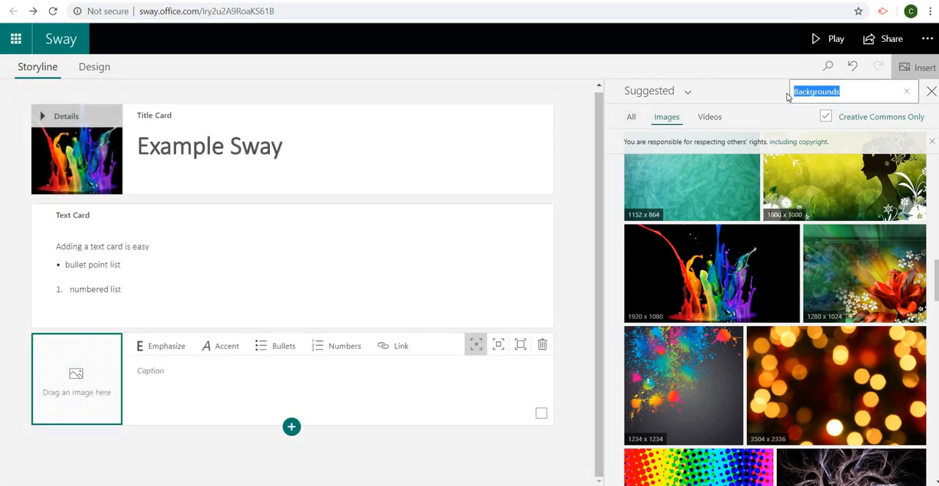
text(flower)
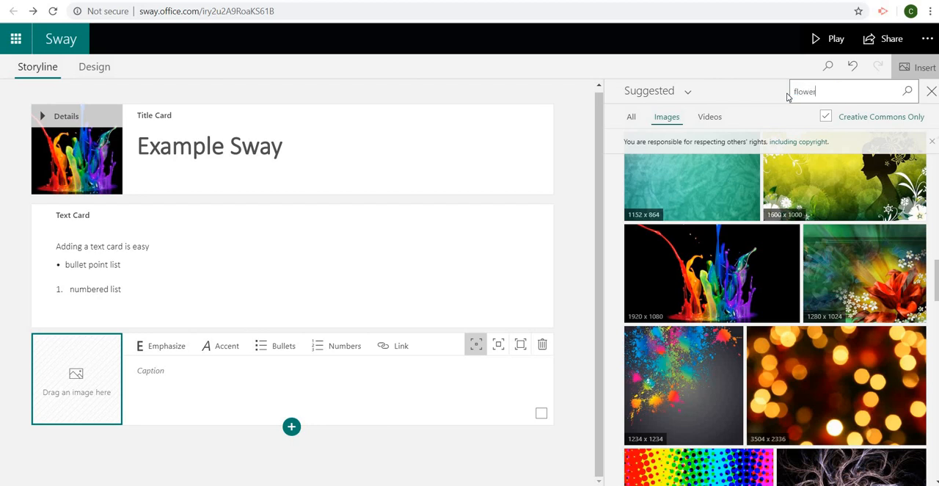
text(s)
key(Return)
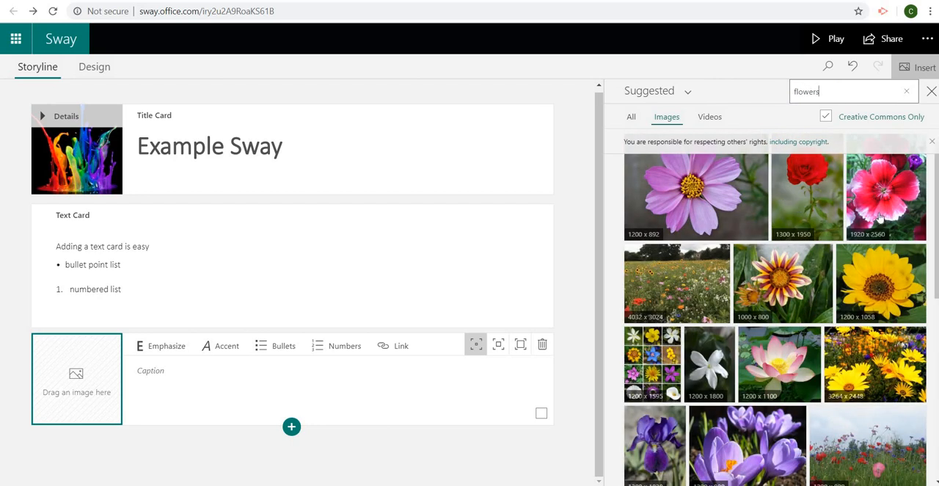
Step: Fill the image card with the 1200 x 892 pink flower picture and caption it "This is a picture of a flower"
drag(637, 206, 88, 389)
click(157, 387)
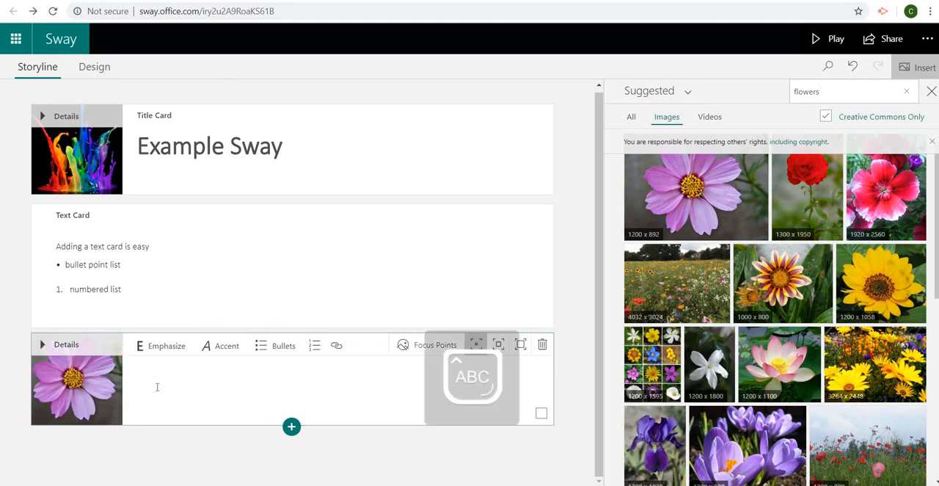
text(This is a picture of a flower)
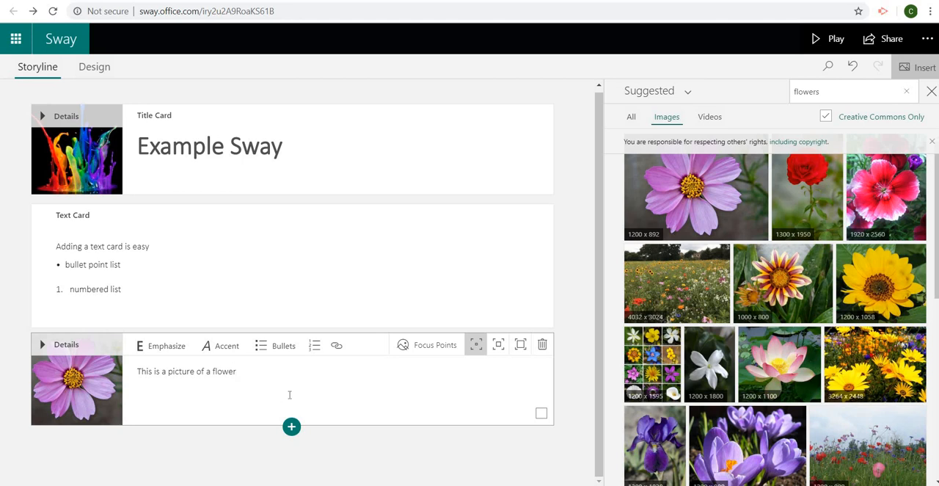
Step: Insert a second image card below the pink flower and fill it with the 3264 x 2448 yellow wild flowers picture
click(291, 426)
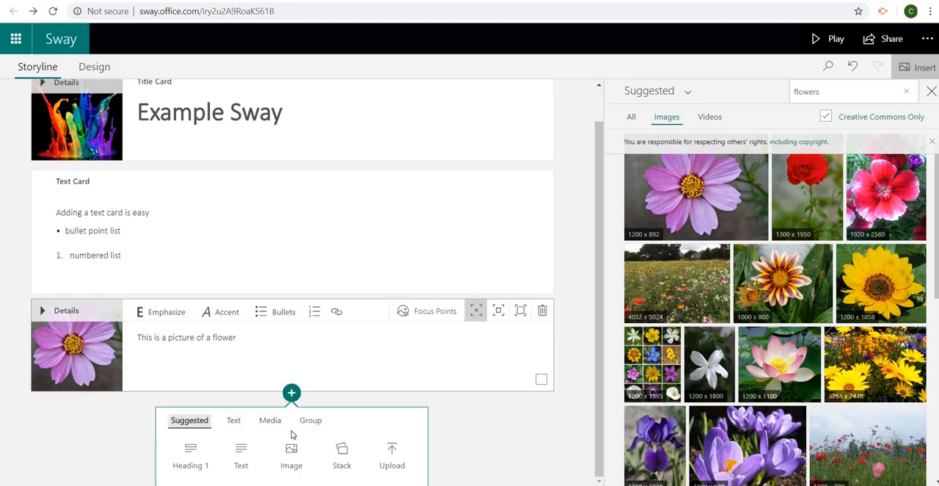
click(291, 455)
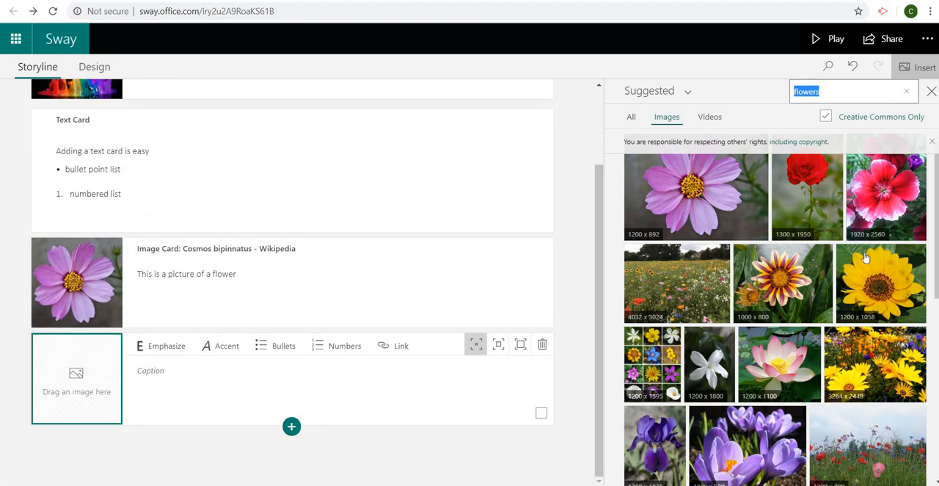
click(737, 449)
drag(853, 361, 51, 381)
Step: Caption the second image card "These are colourful wild flowers" and check the spelling options for "colourful"
click(154, 384)
text(T)
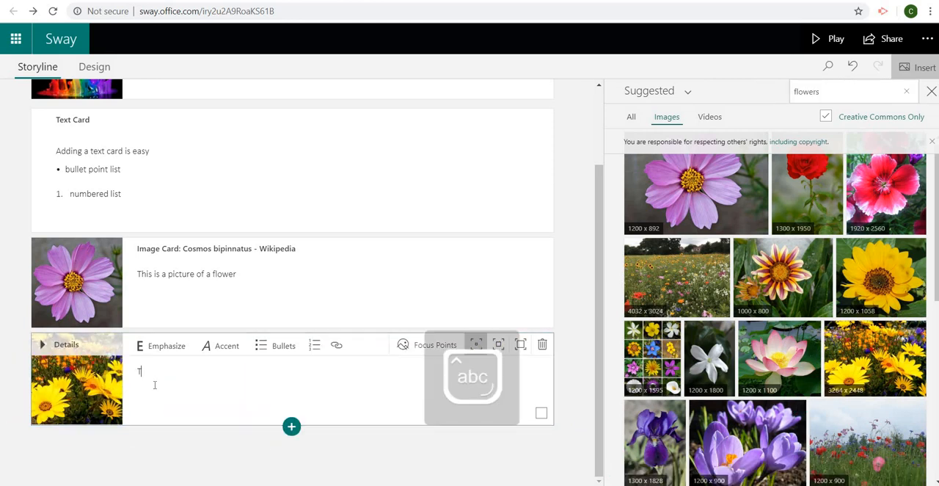
text(hese are colour)
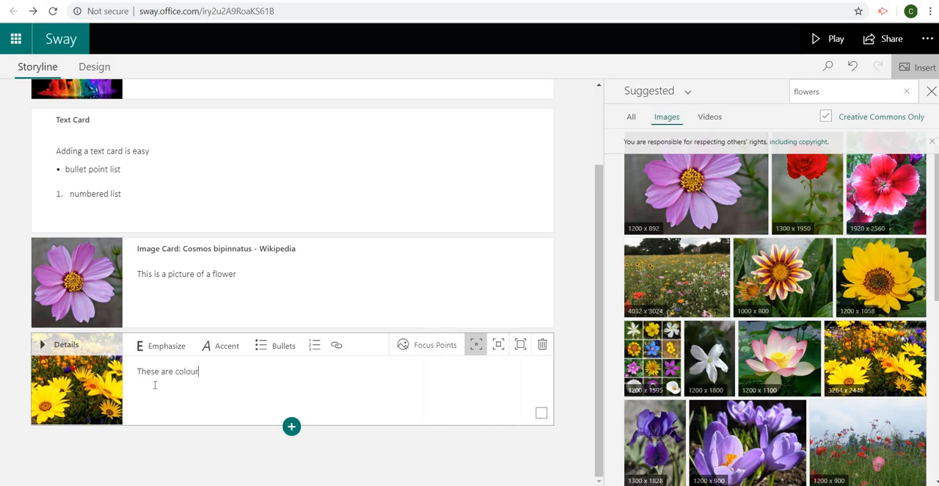
text(ful wild flowers)
right_click(195, 374)
click(228, 389)
click(315, 373)
Step: Preview the design in the Horizontal layout, paging back to the title and forward to the flower pictures
click(100, 70)
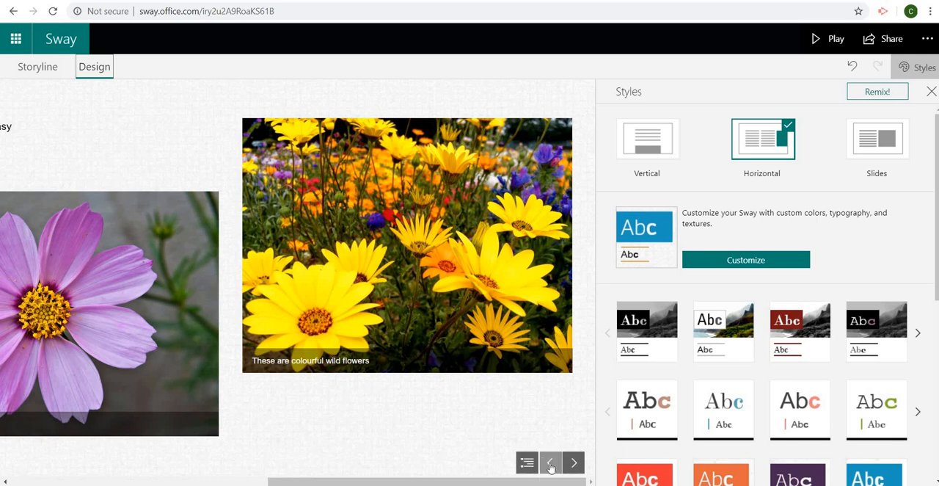
click(550, 463)
click(551, 463)
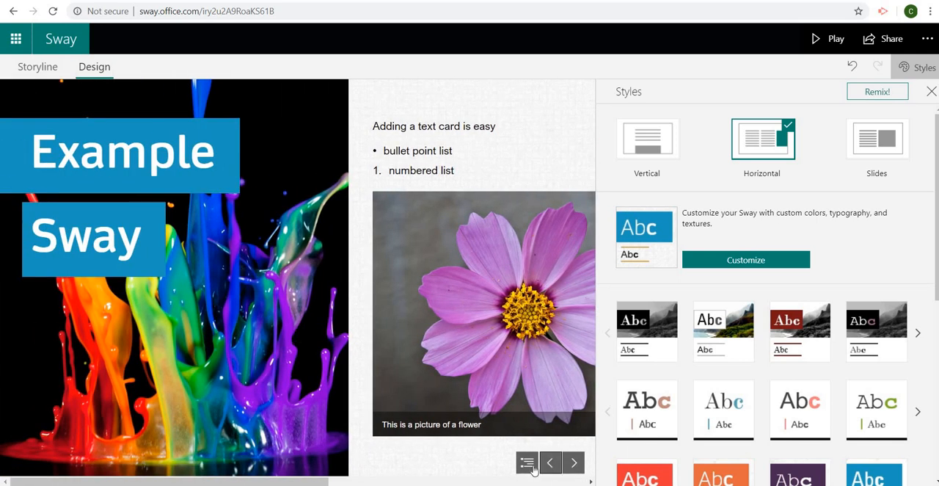
click(574, 463)
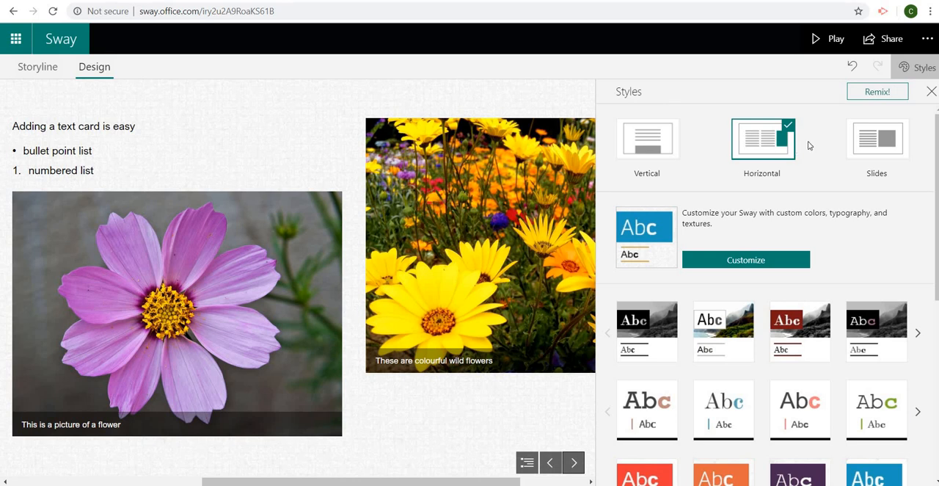
Step: Try the Slides layout with the flower pictures, paging forward to the wild flowers and back, and restore the Horizontal layout
click(873, 143)
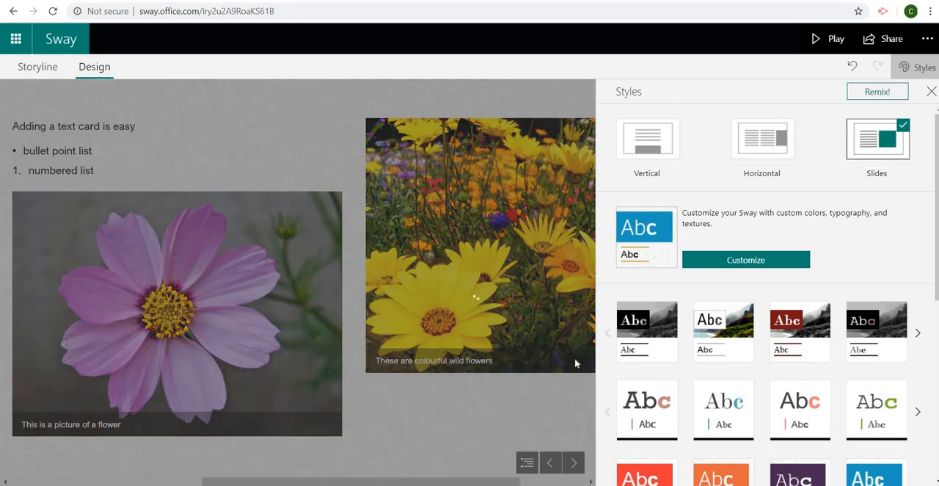
click(574, 462)
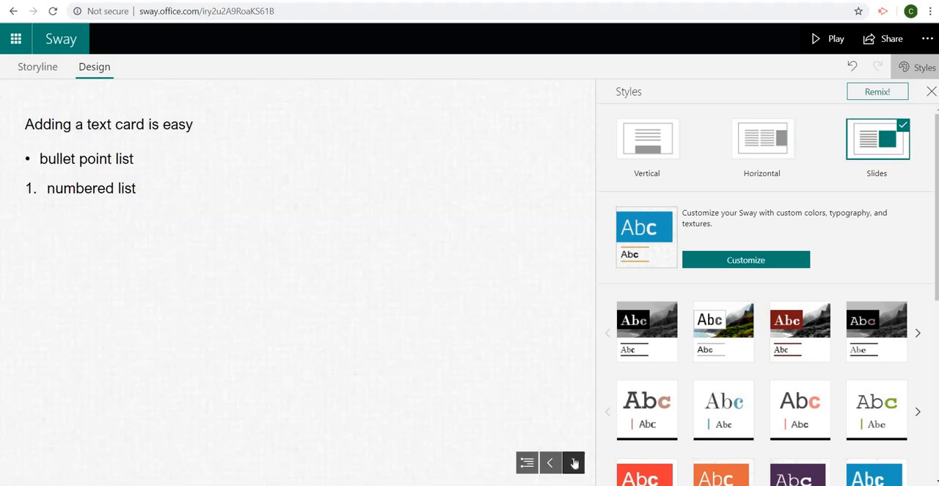
click(574, 462)
click(574, 462)
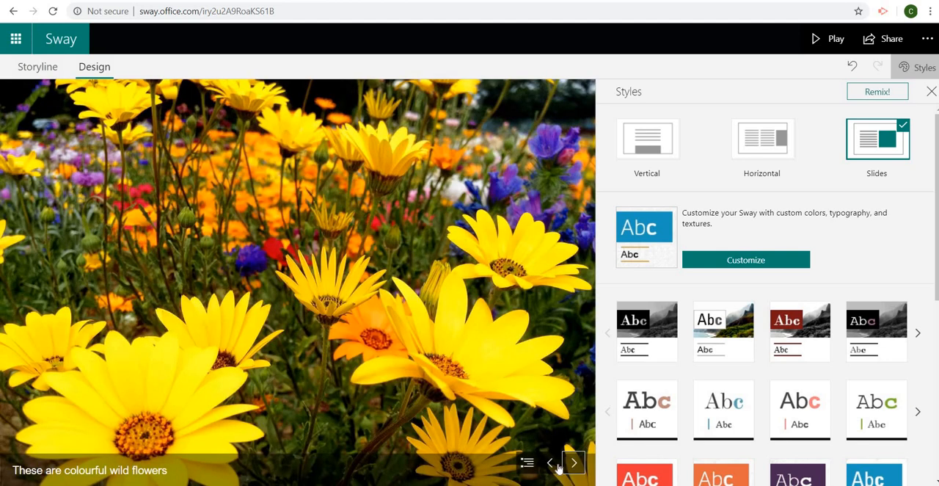
click(551, 464)
click(551, 464)
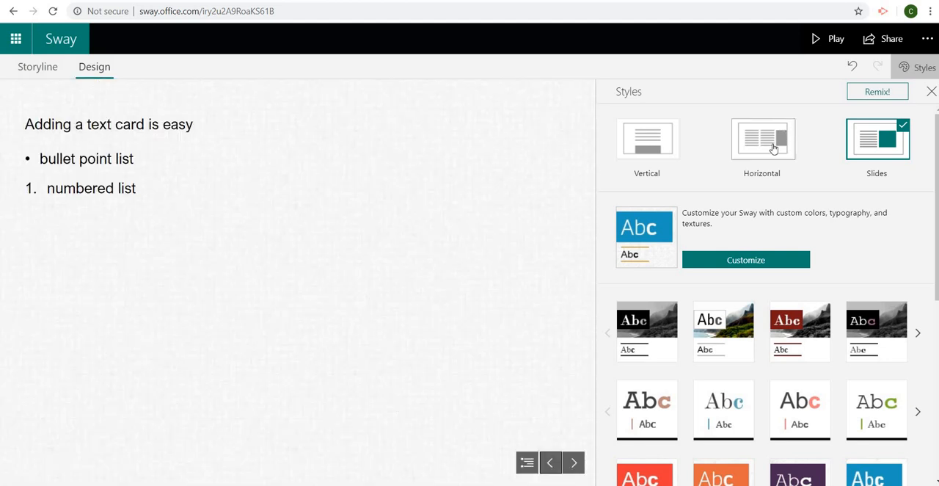
click(774, 149)
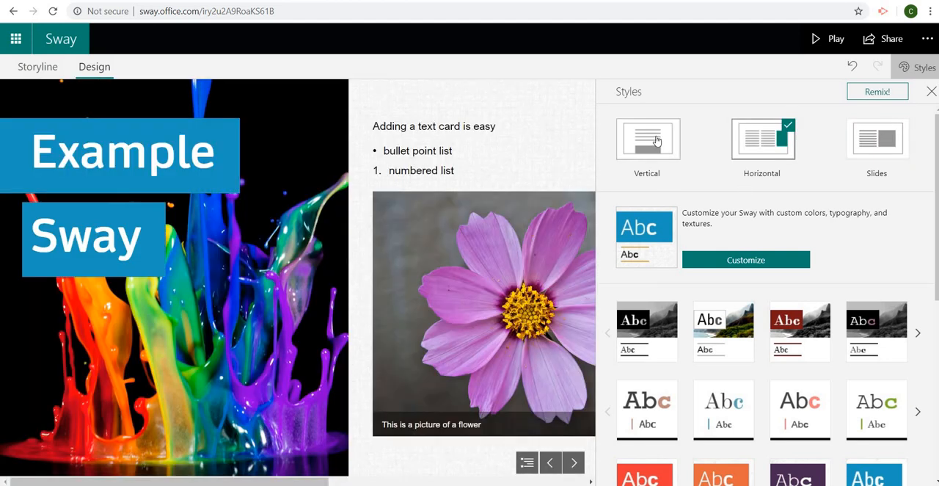
Step: Try the Vertical layout, look through the design from the flower pictures up to the title, and return to the storyline
click(656, 141)
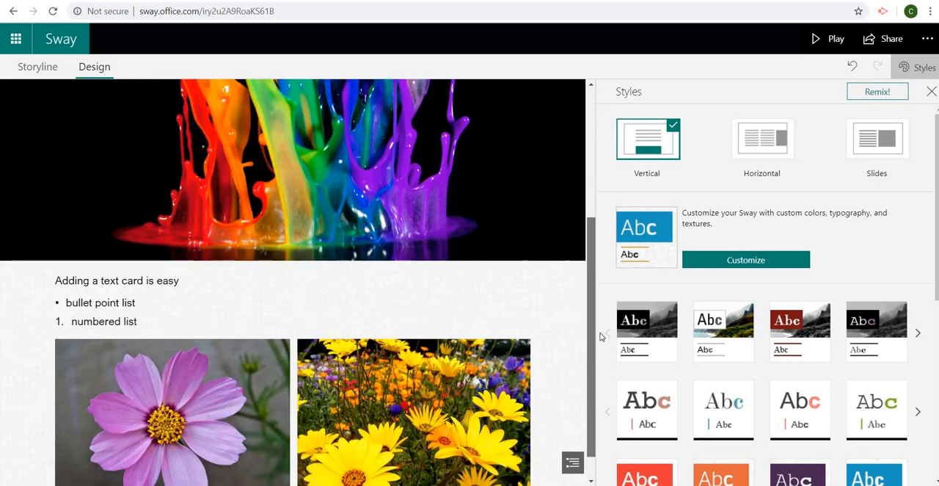
drag(595, 424, 597, 237)
click(41, 66)
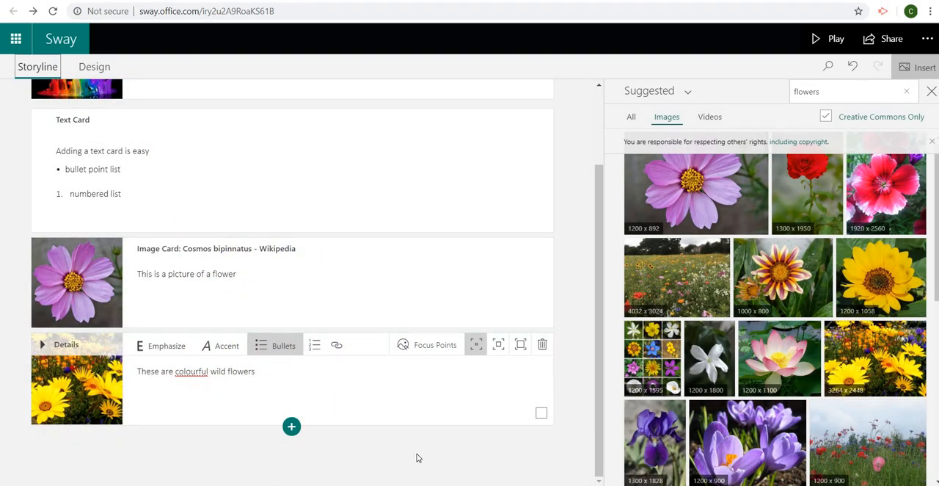
Step: Look at the media card types that can be inserted below the wild flowers card, and dismiss the choices
click(291, 426)
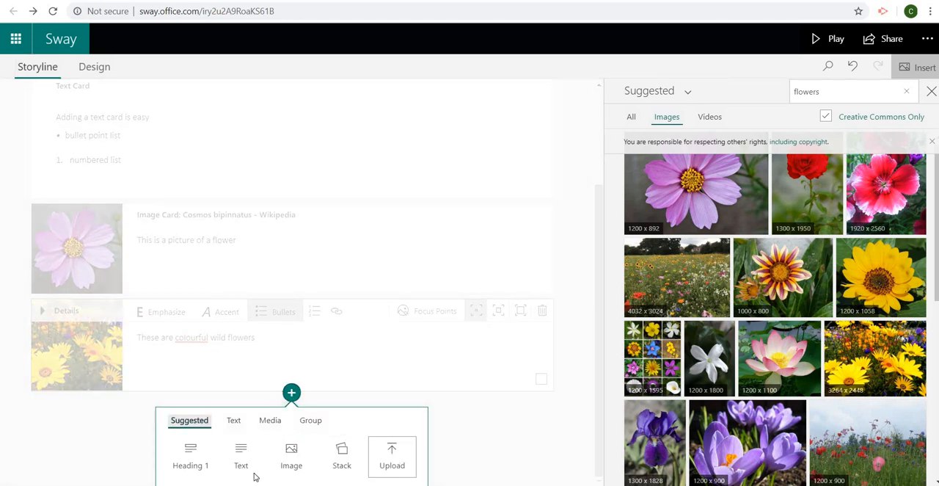
click(264, 430)
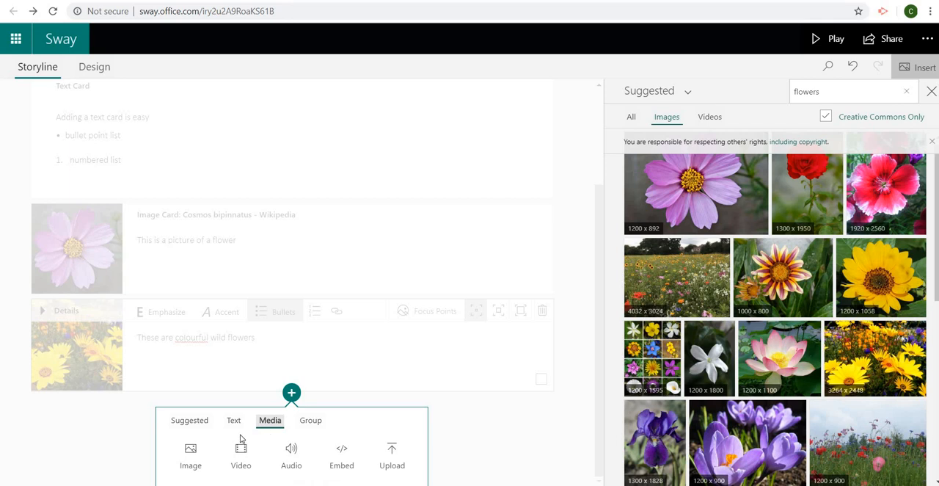
click(455, 419)
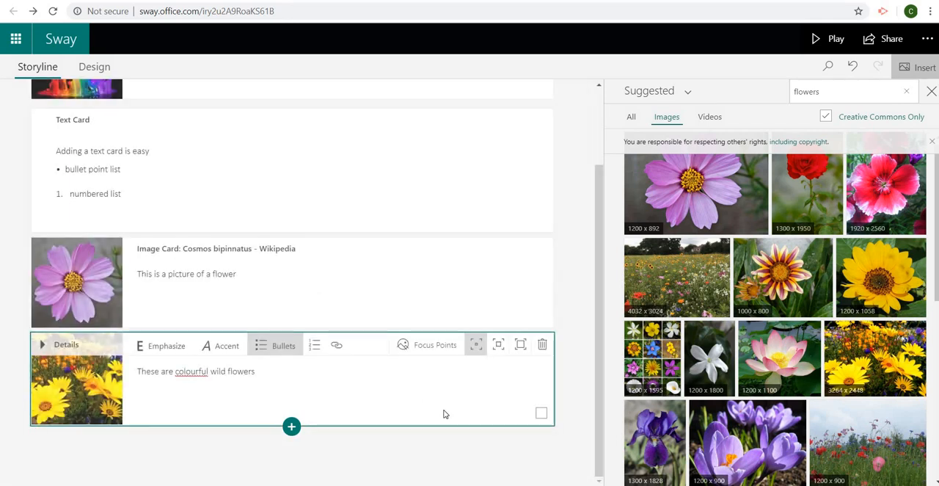
Step: Move the pink flower image card above the text card, directly below the title card
click(369, 310)
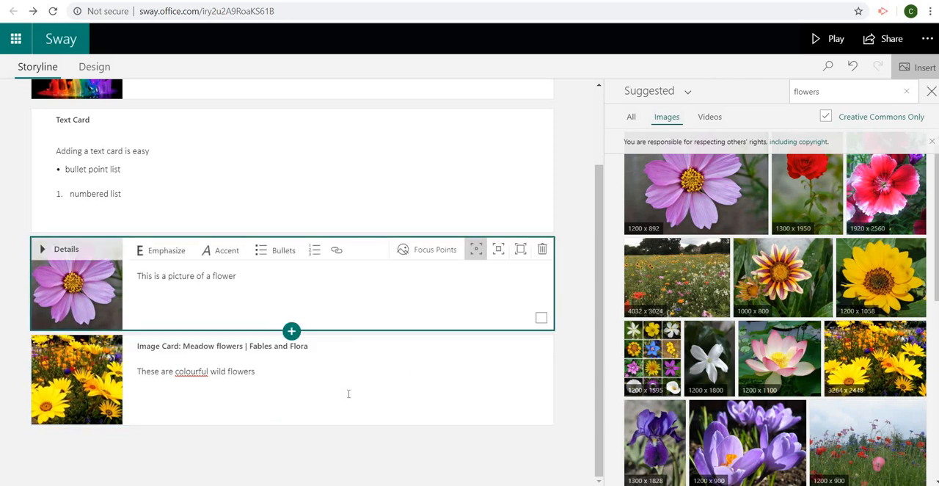
drag(349, 394, 364, 299)
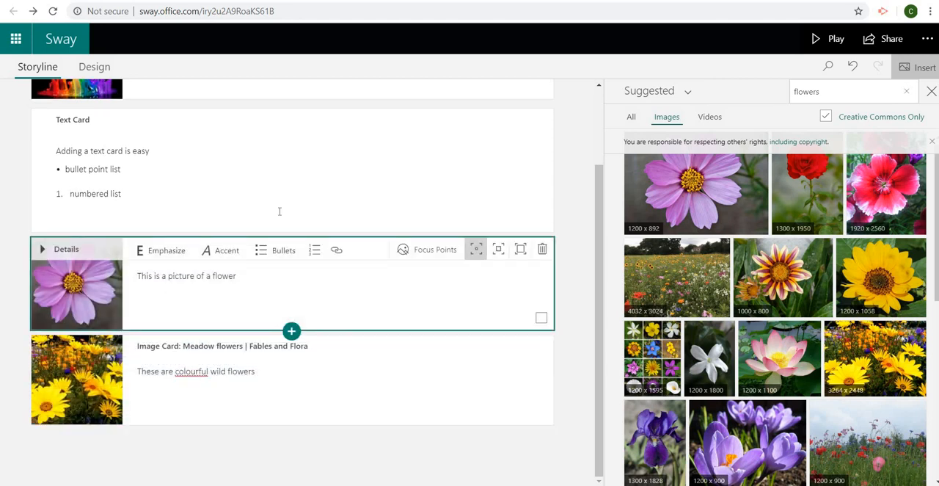
click(337, 276)
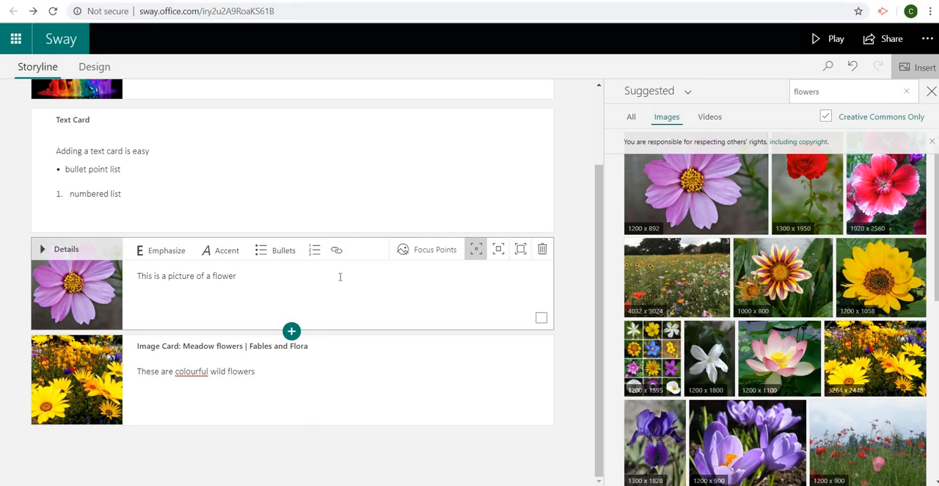
drag(373, 239, 369, 264)
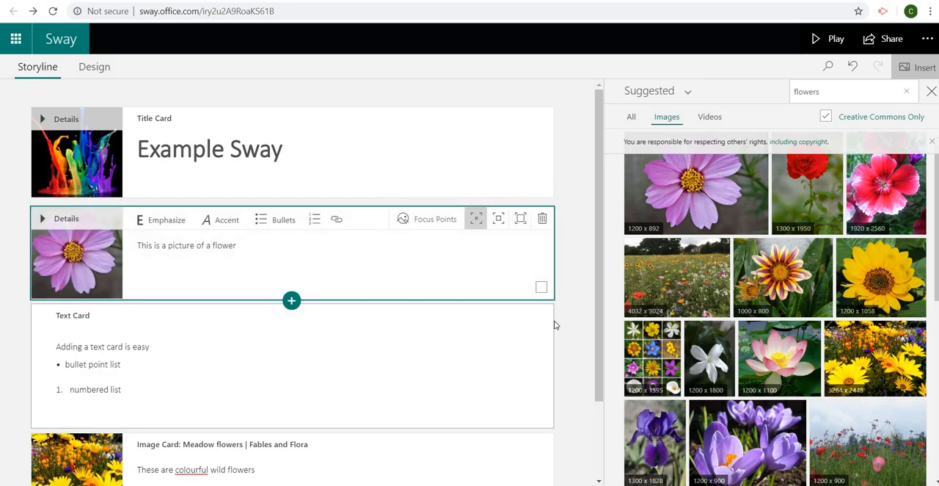
scroll(605, 335, down, 2)
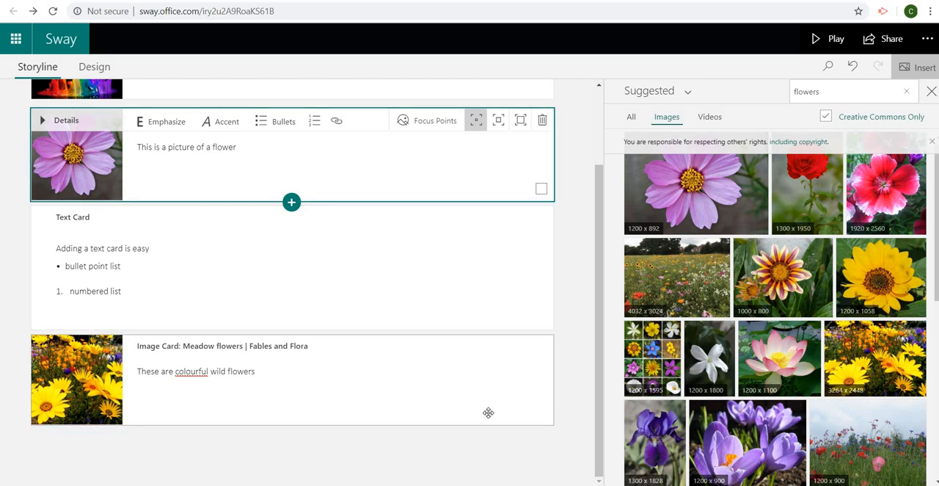
Step: Browse the last row of design styles, apply the pink scrapbook style, and review the pictures and title in it
click(102, 70)
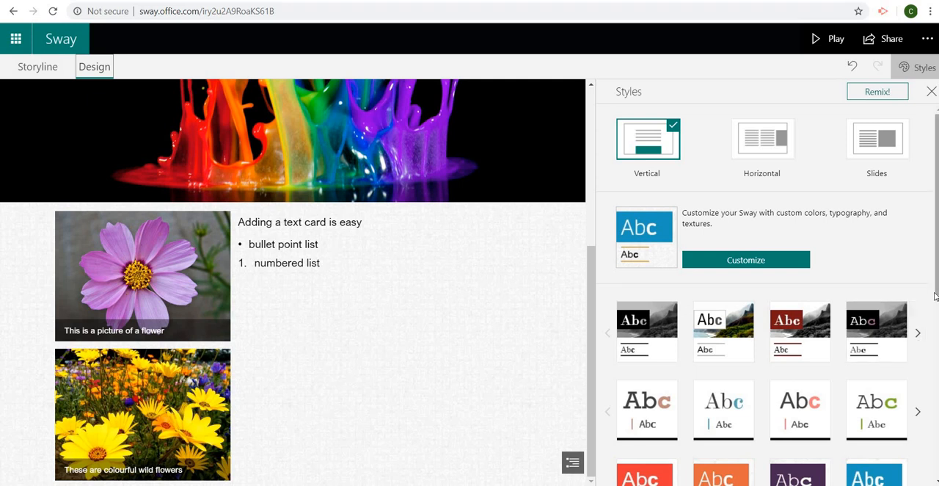
drag(935, 294, 936, 476)
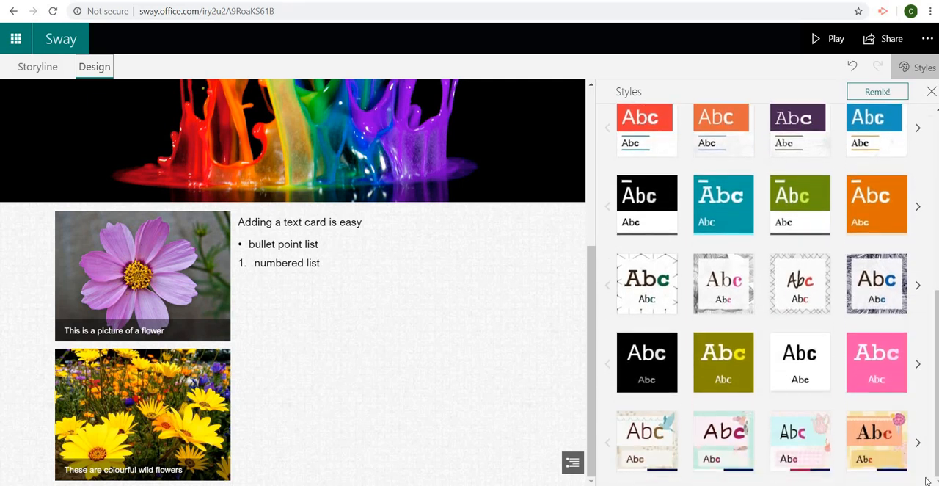
click(921, 453)
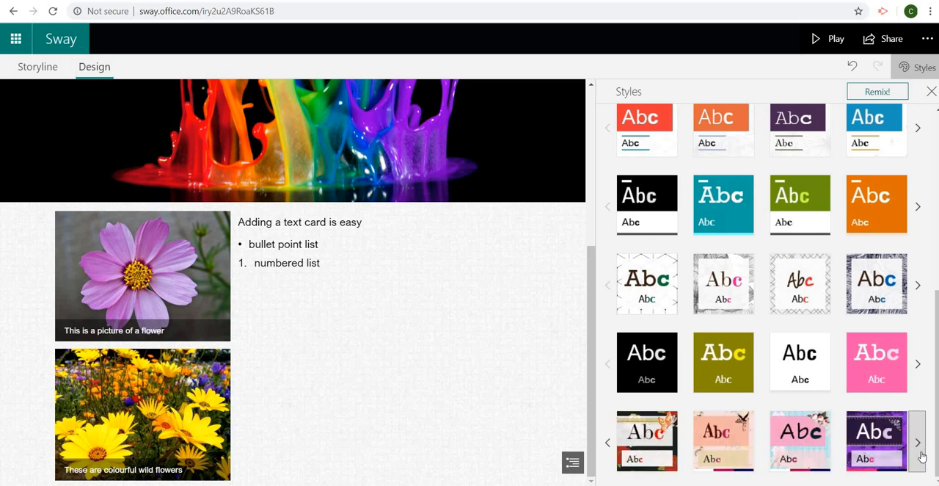
click(921, 454)
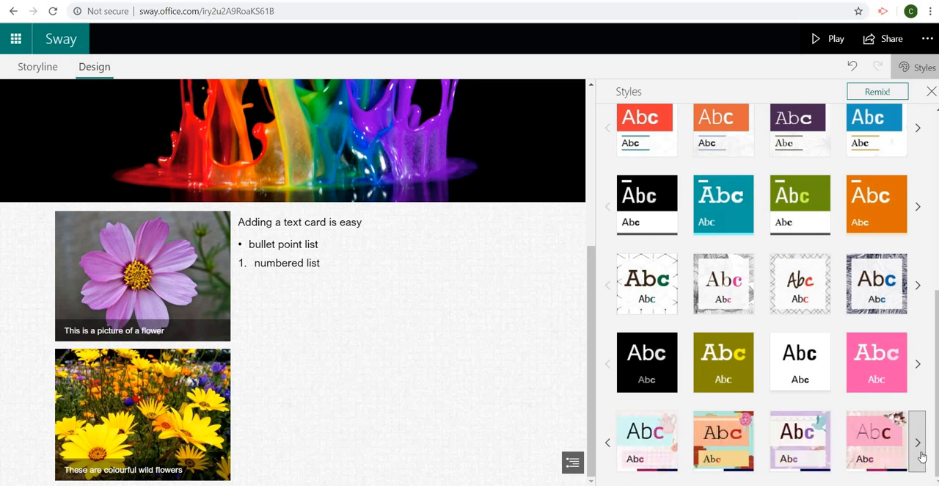
click(920, 453)
click(921, 453)
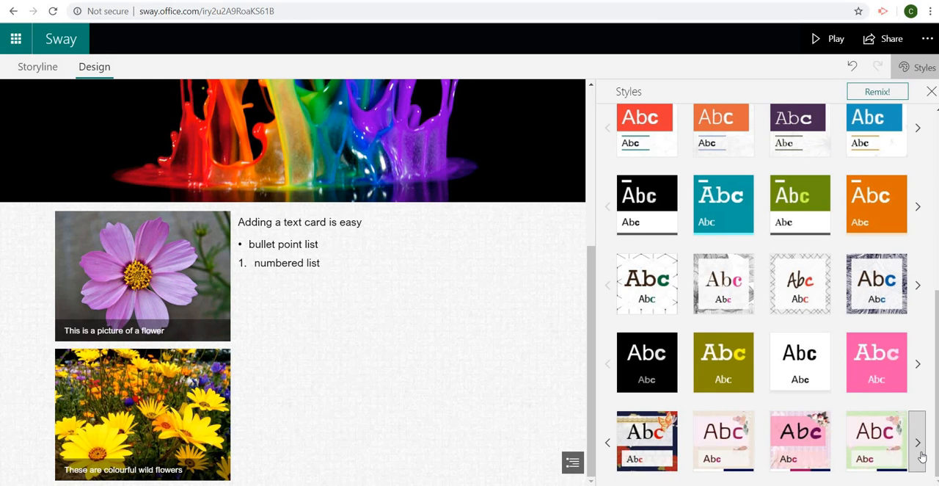
click(816, 449)
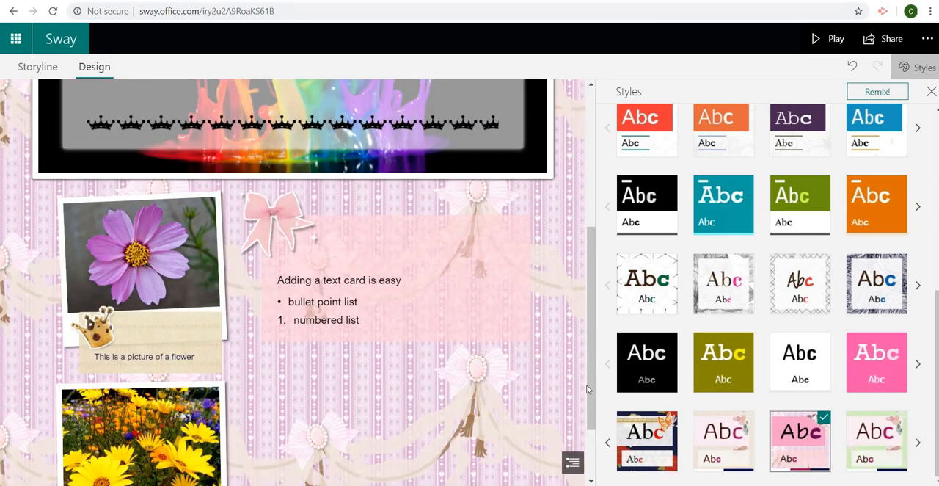
scroll(591, 396, down, 3)
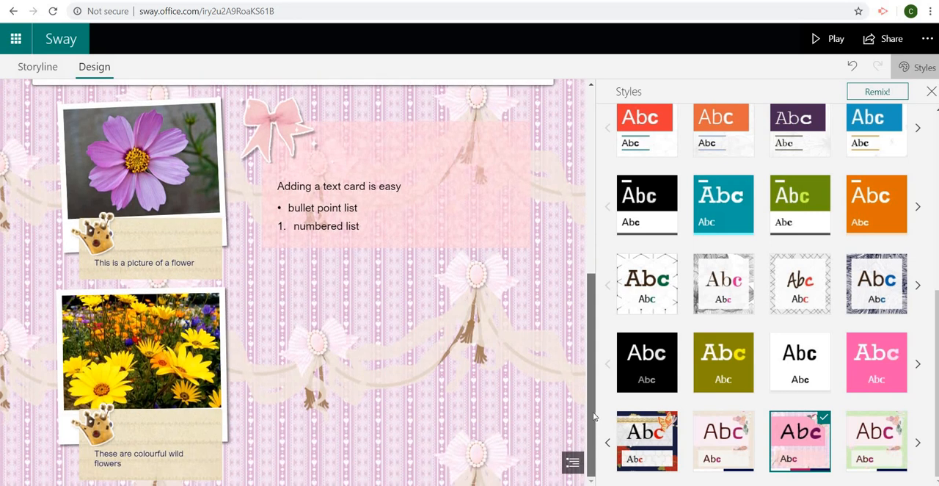
scroll(594, 367, up, 5)
scroll(598, 373, down, 5)
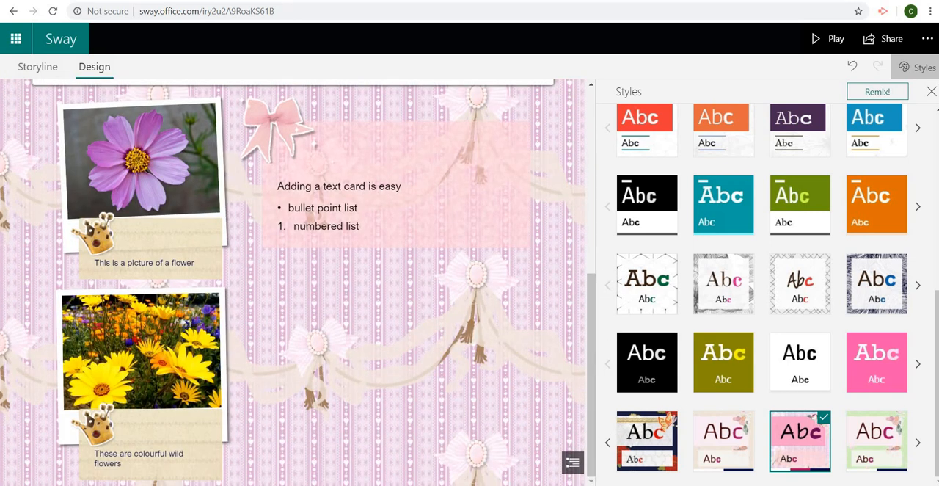
drag(590, 295, 537, 122)
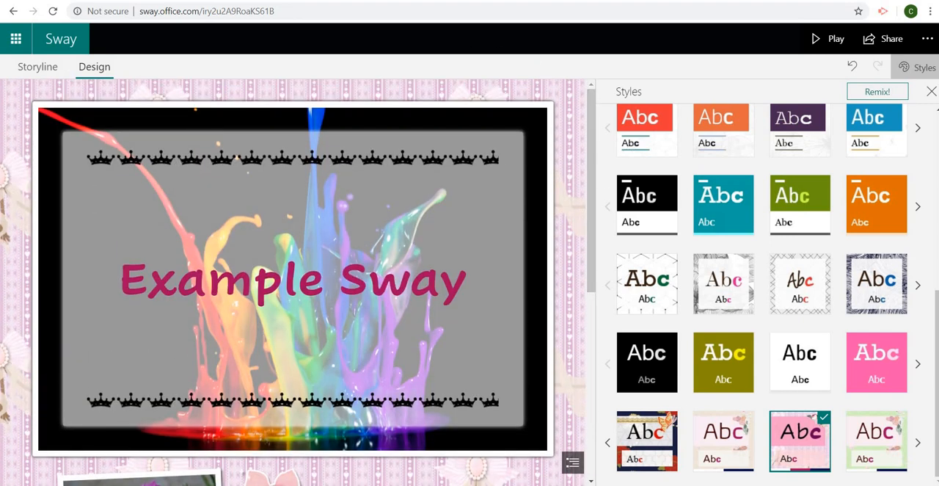
Step: Change the design to the Horizontal layout and page forward to the wild flowers and back to the title
drag(937, 350, 812, 159)
click(776, 151)
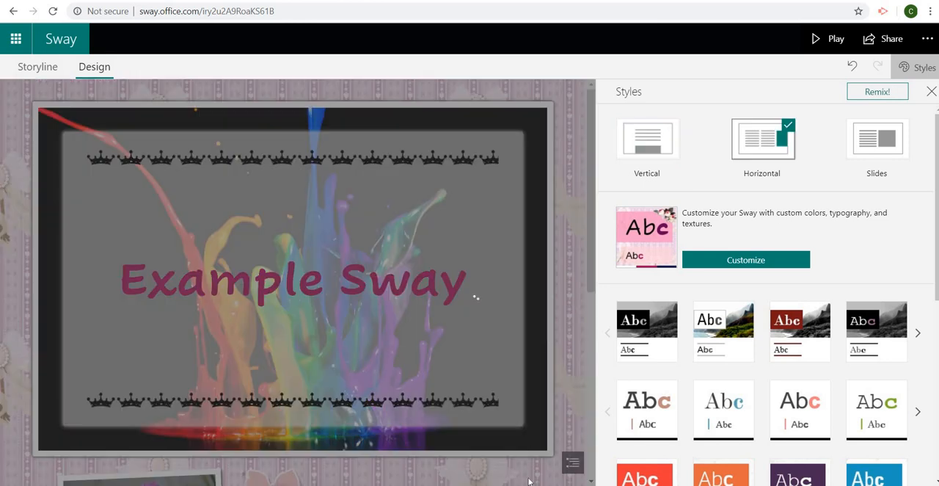
click(573, 462)
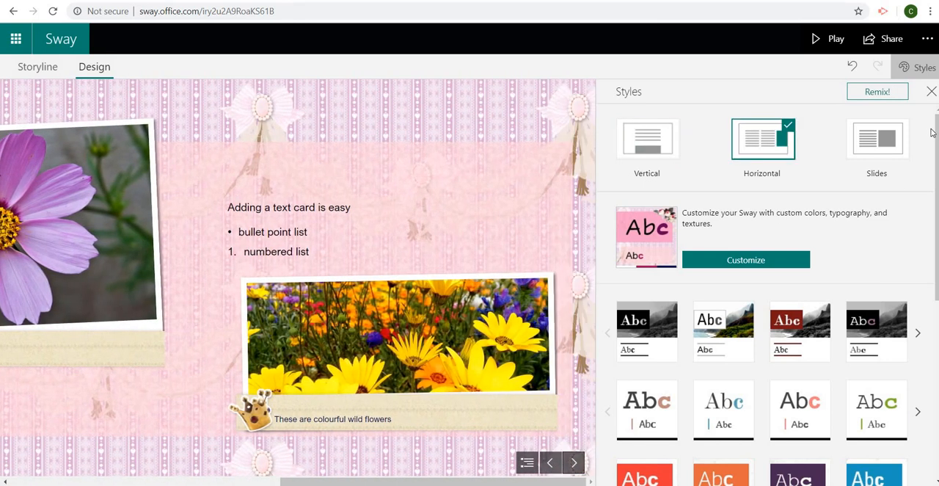
click(551, 462)
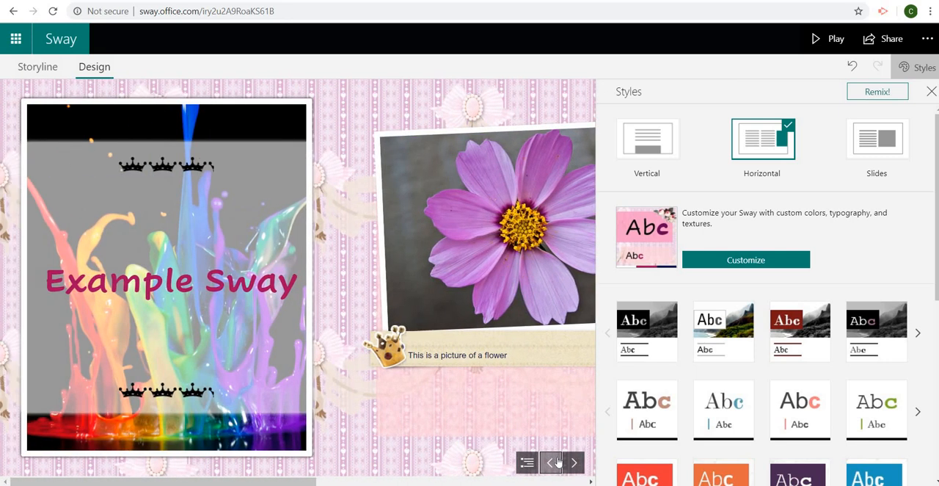
Step: Play the Sway, page forward to its end and back to the title, and return to editing
click(818, 46)
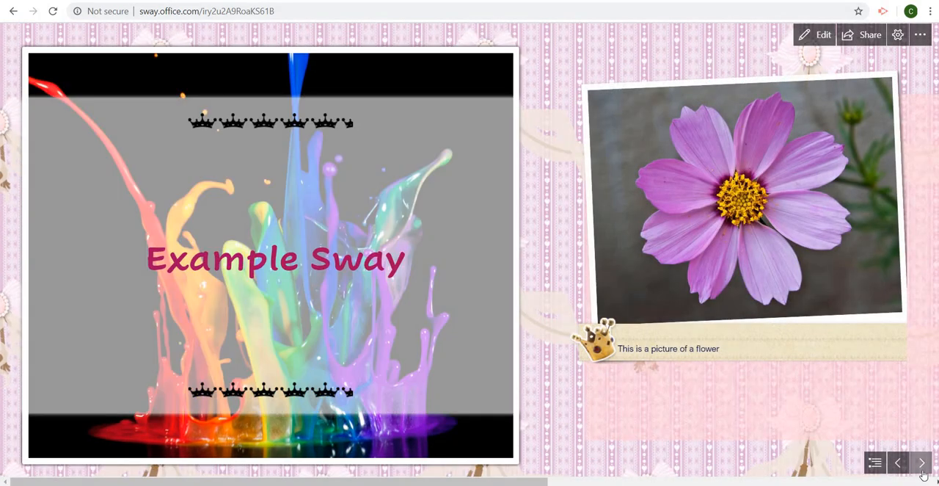
click(922, 470)
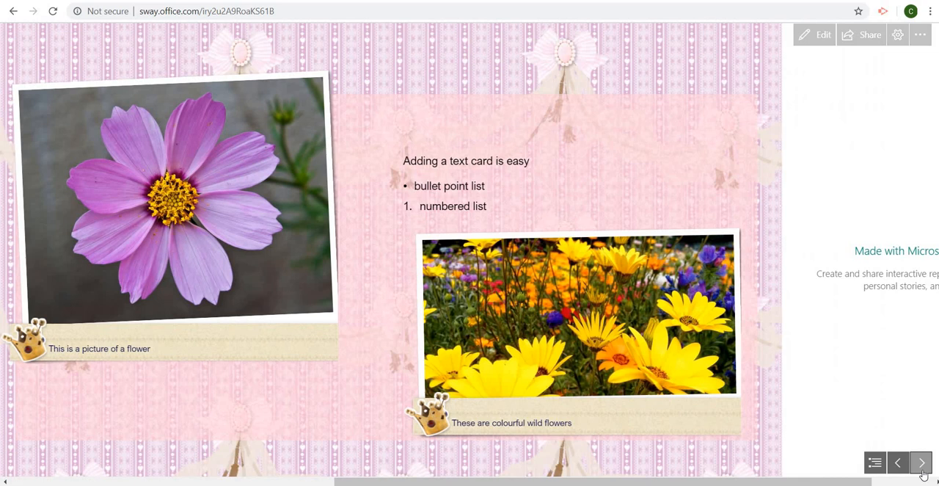
click(922, 469)
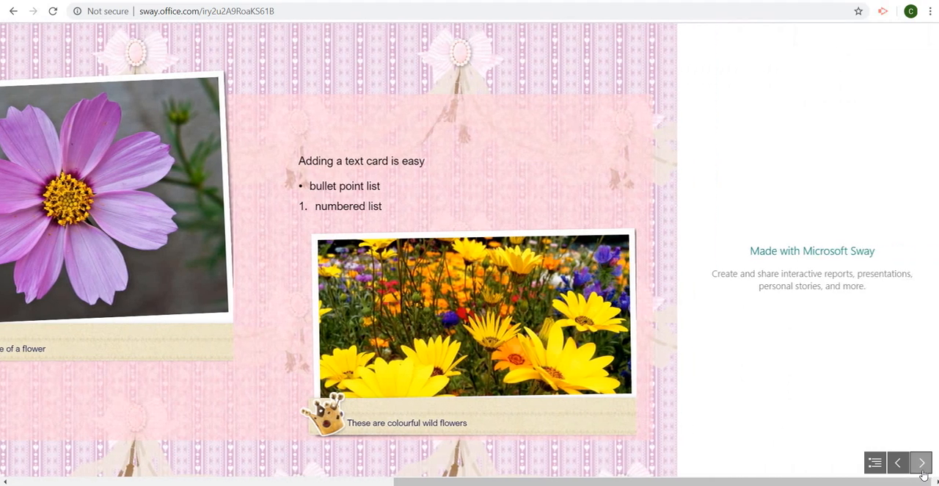
click(898, 464)
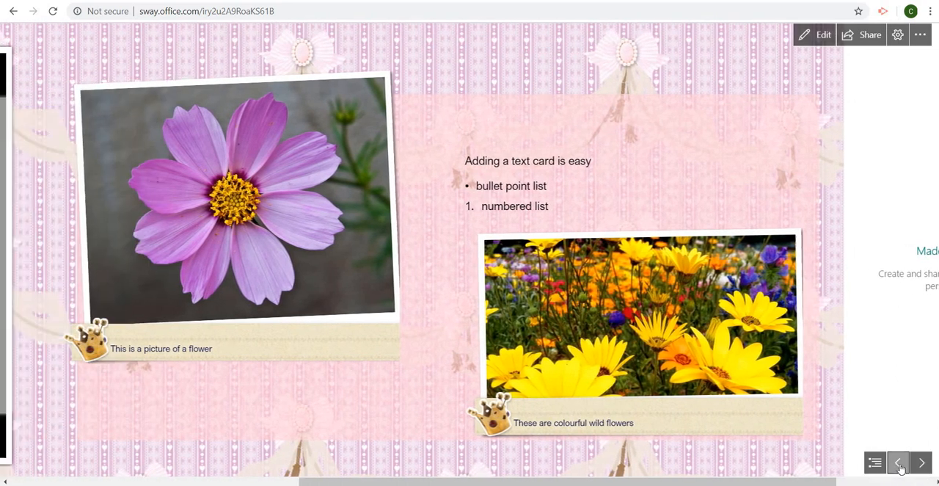
click(900, 466)
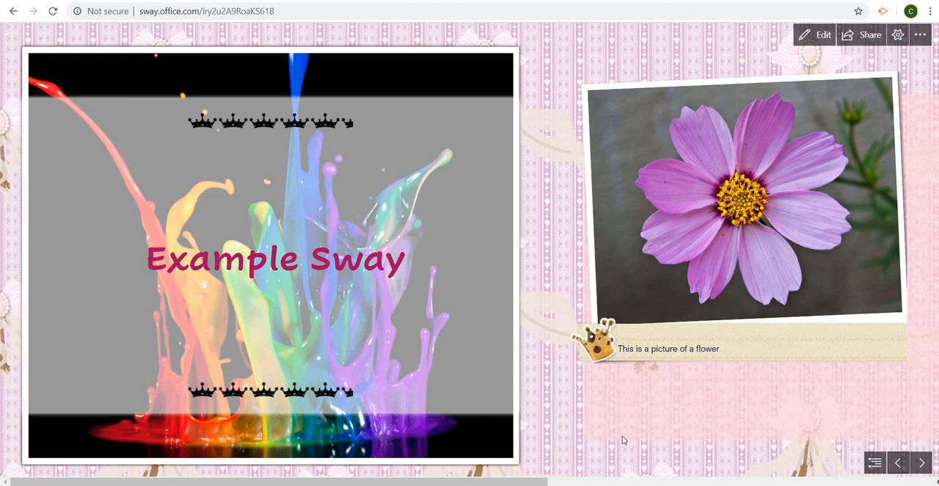
click(814, 40)
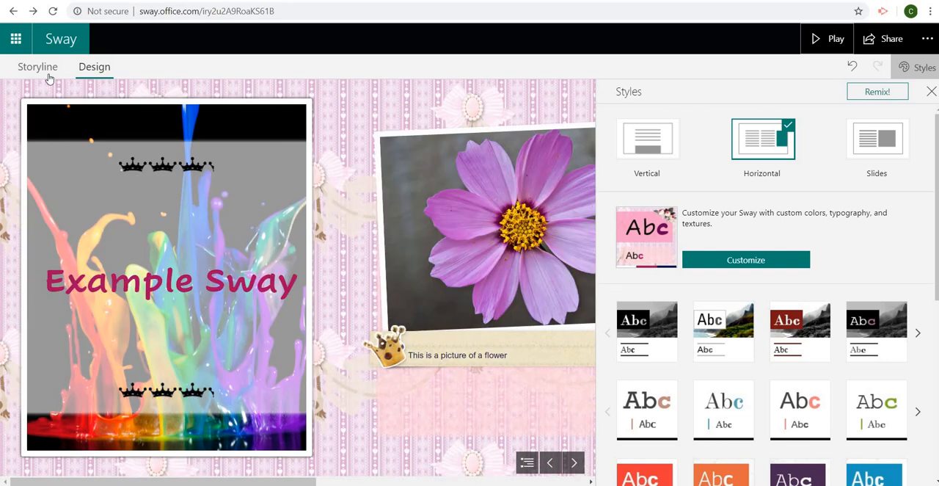
Step: From the storyline, set the Sway's sharing to specific people or groups and close the sharing options
click(38, 67)
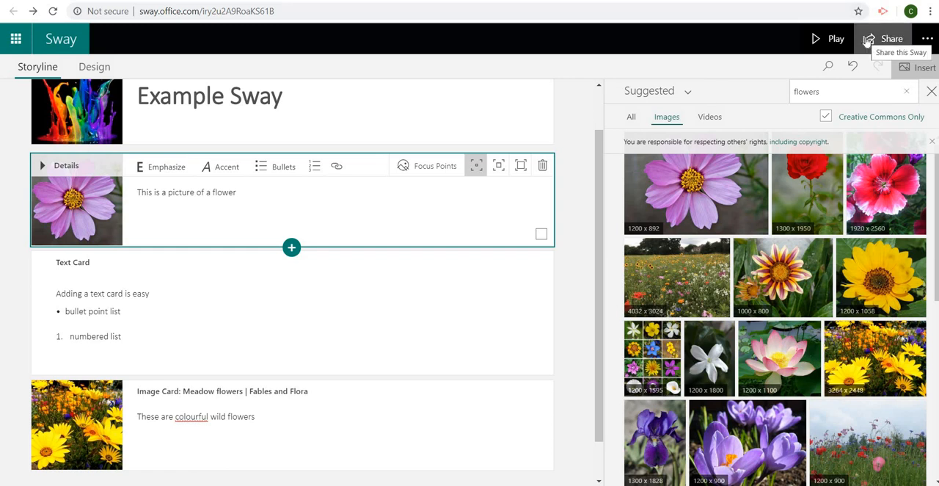
click(868, 41)
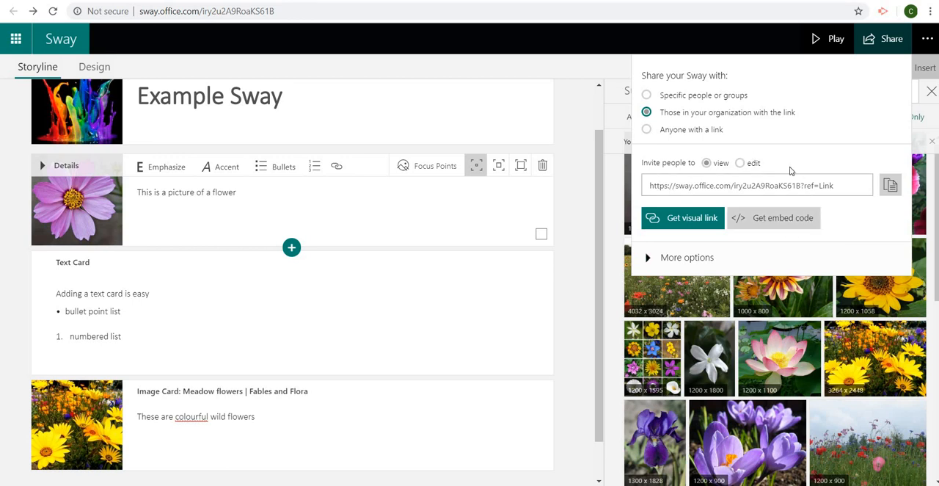
click(724, 98)
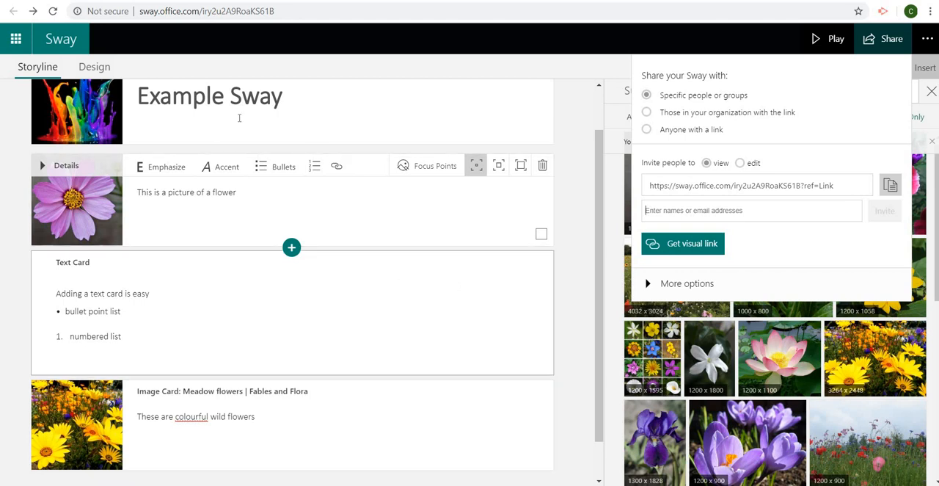
drag(599, 390, 579, 261)
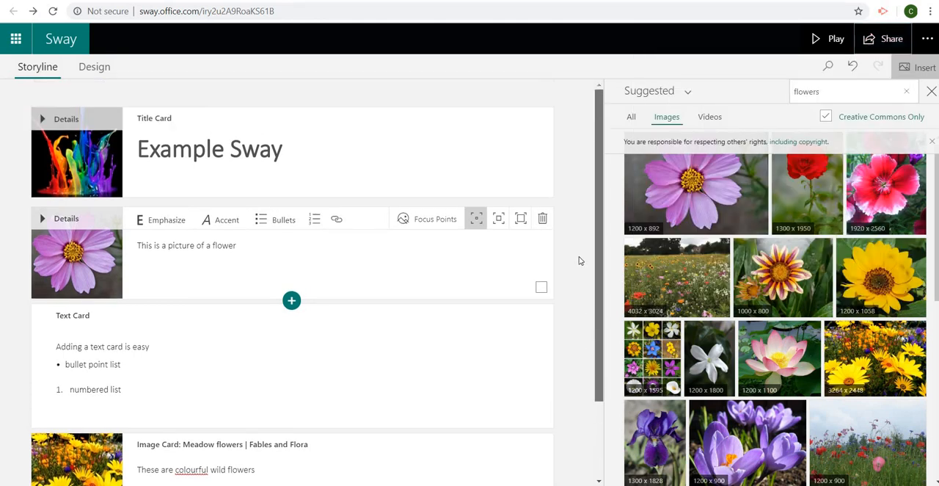